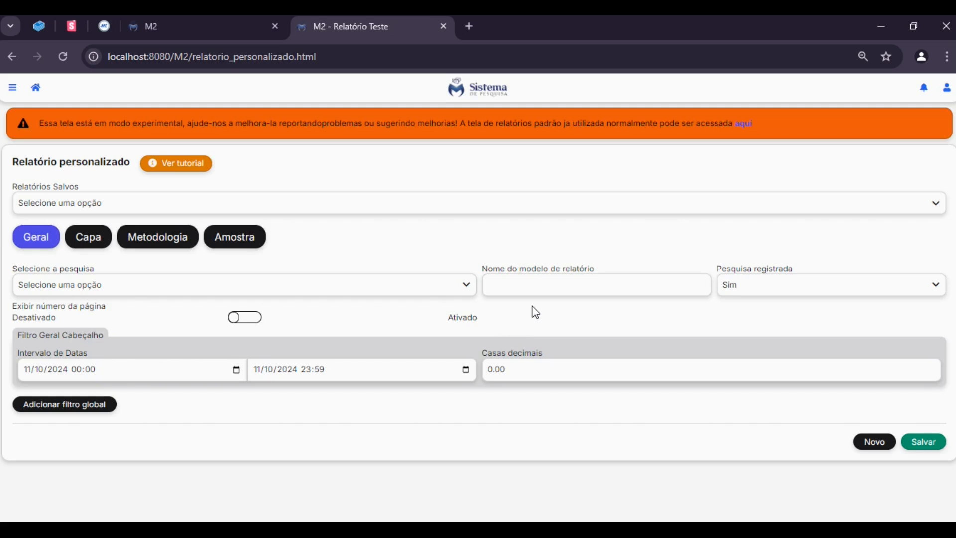
# Name the report model "Relatório teste de cruzamento" and select the survey "Pesquisa de intenção de voto para prefeito"
pyautogui.click(561, 287)
pyautogui.write('Re')
pyautogui.press('Return')
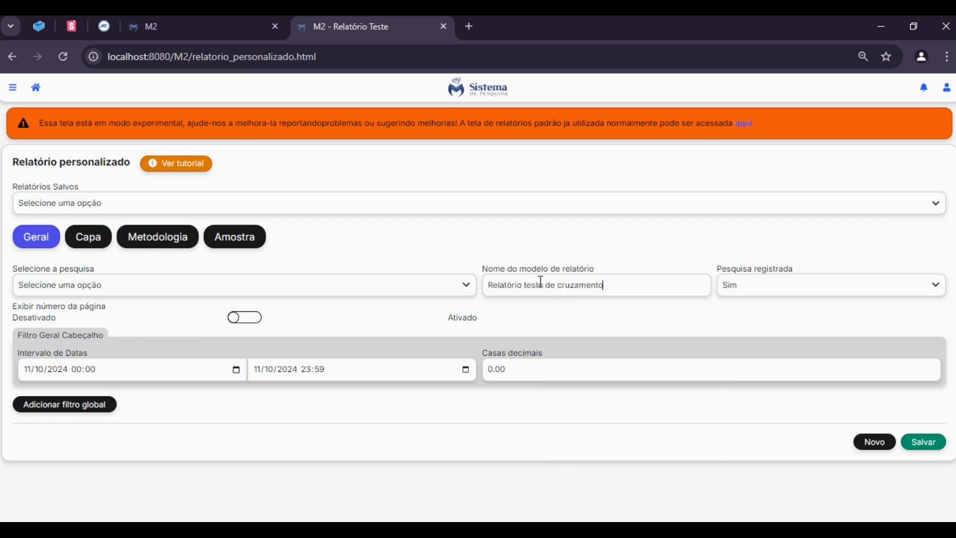
pyautogui.click(441, 281)
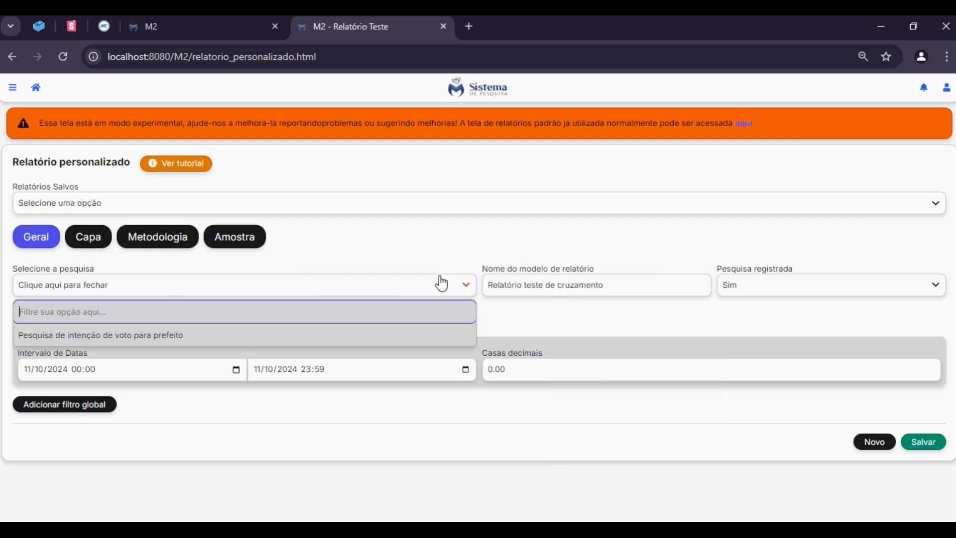
pyautogui.click(137, 340)
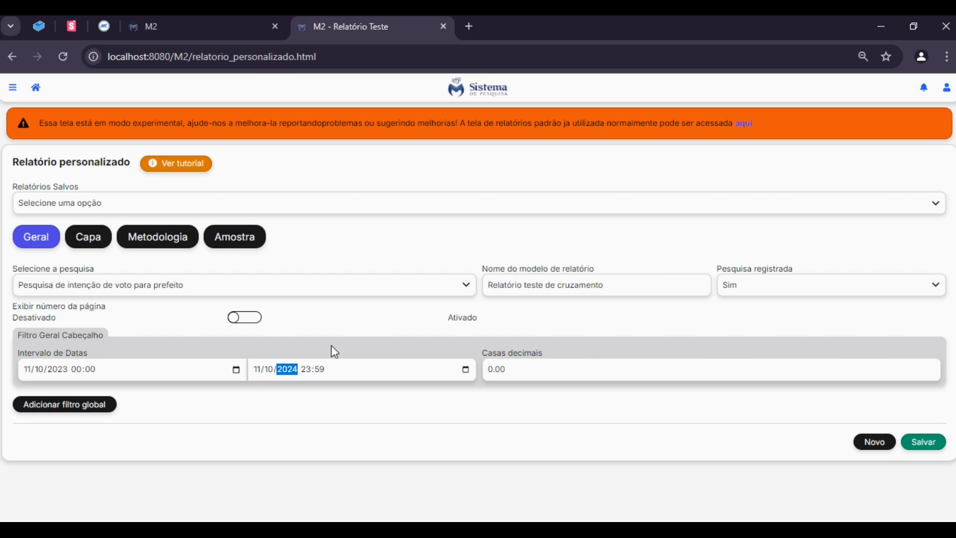
# Set the date interval from 11/10/2023 00:00 to 08/10/2024 23:59 and save the report model
pyautogui.click(330, 345)
pyautogui.write('08')
pyautogui.click(606, 324)
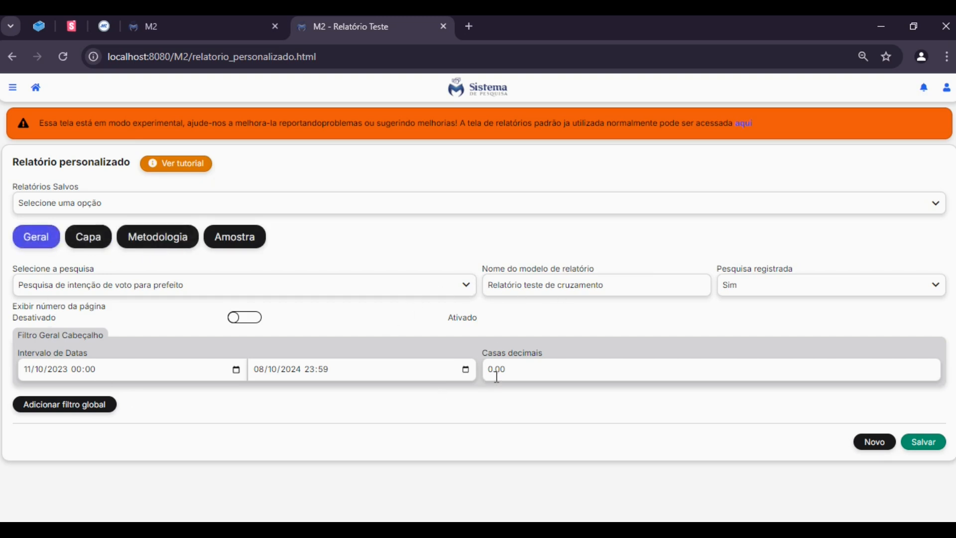
pyautogui.click(920, 444)
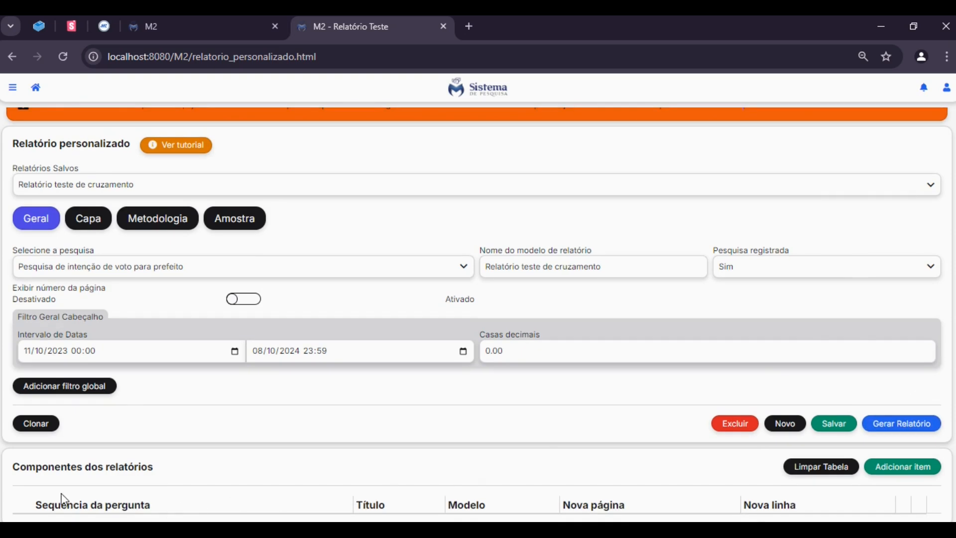
# Add a new item to the report components and set its model to Cruzamento Simples
pyautogui.moveTo(42, 504); pyautogui.dragTo(858, 492)
pyautogui.click(861, 497)
pyautogui.click(902, 473)
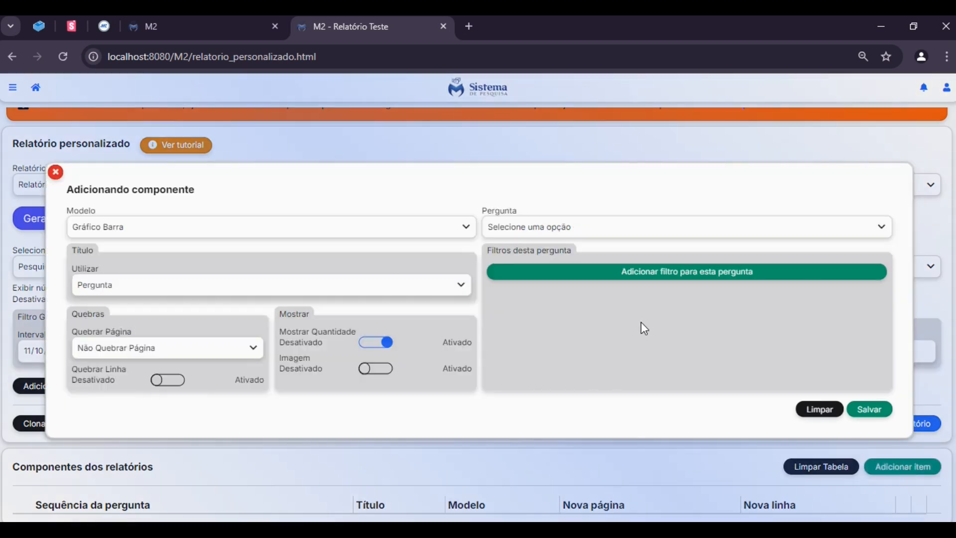
pyautogui.moveTo(68, 194); pyautogui.dragTo(237, 205)
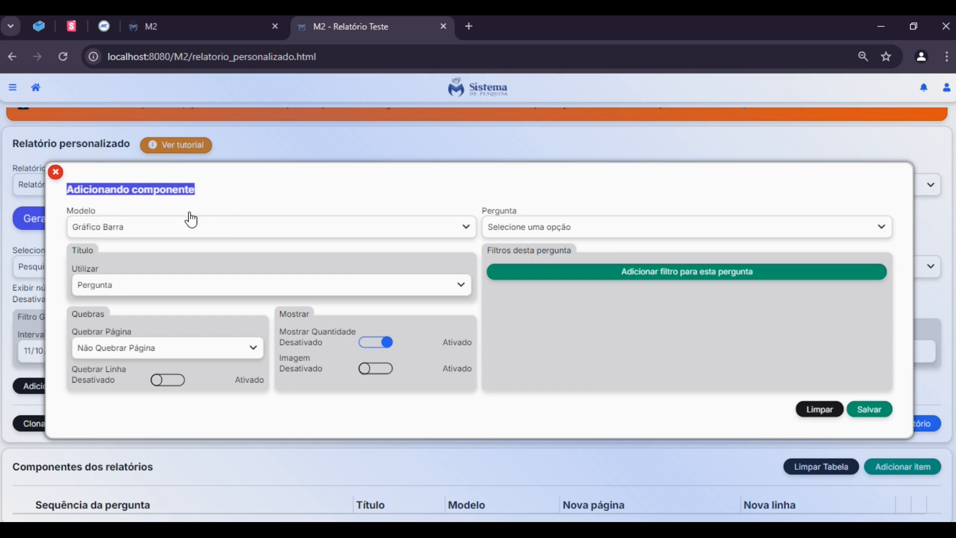
pyautogui.click(333, 198)
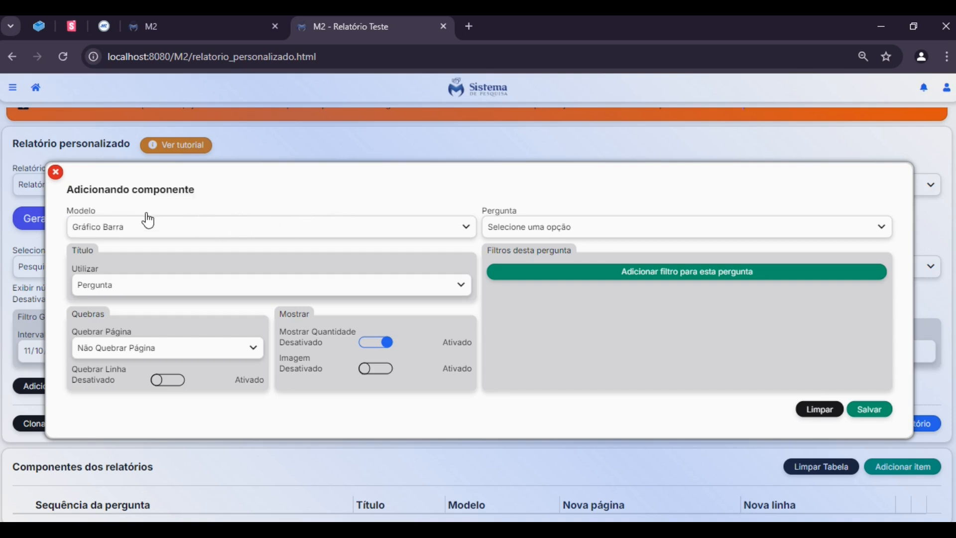
pyautogui.click(149, 230)
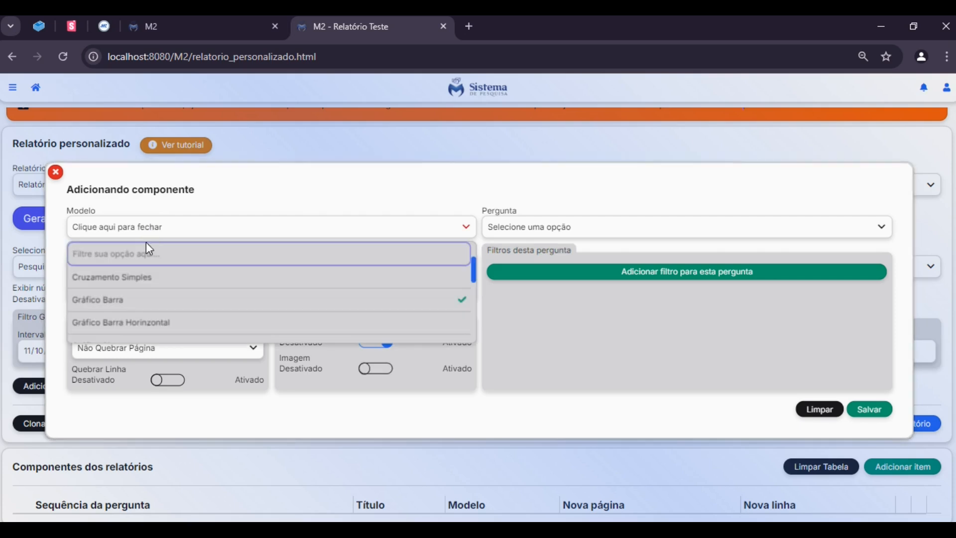
pyautogui.click(84, 277)
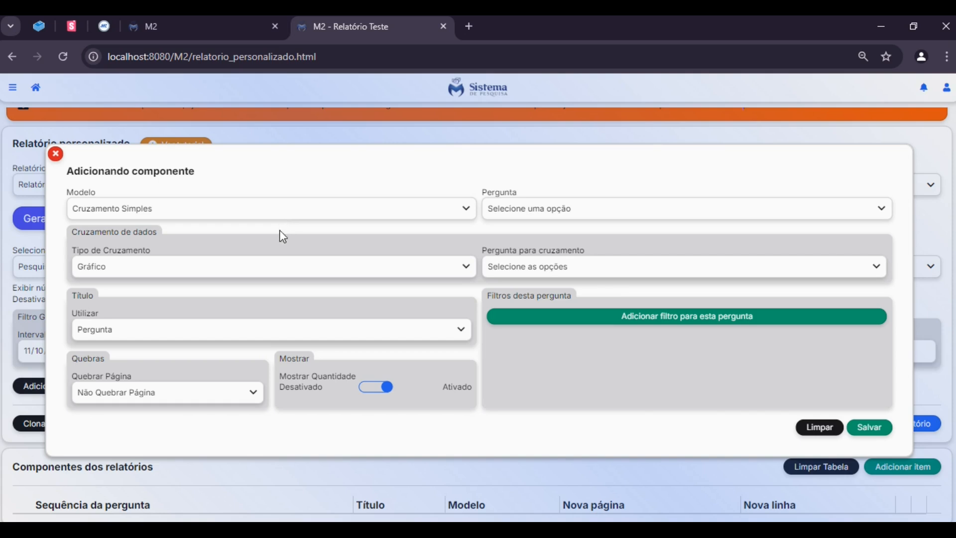
# Set the component's crossing type to Tabela
pyautogui.click(80, 270)
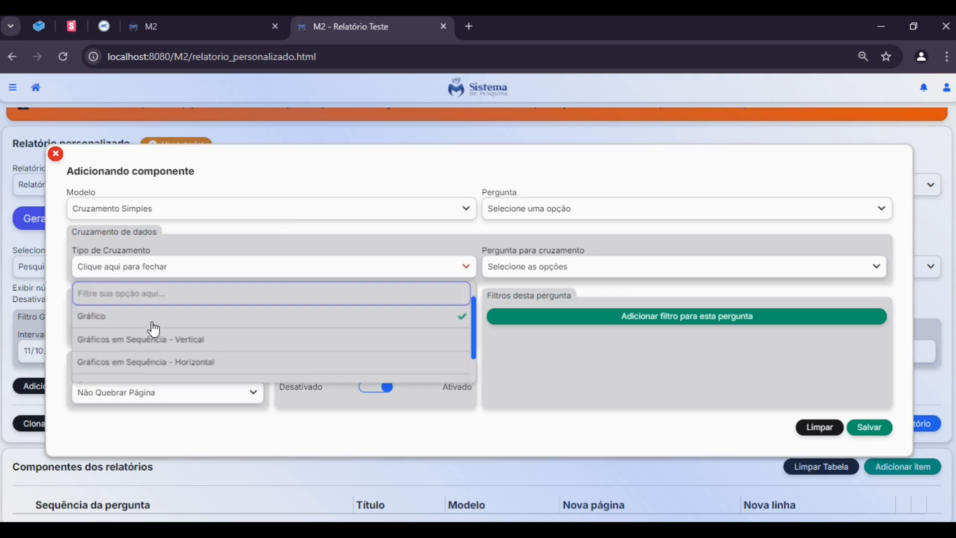
pyautogui.scroll(-1, 154, 333)
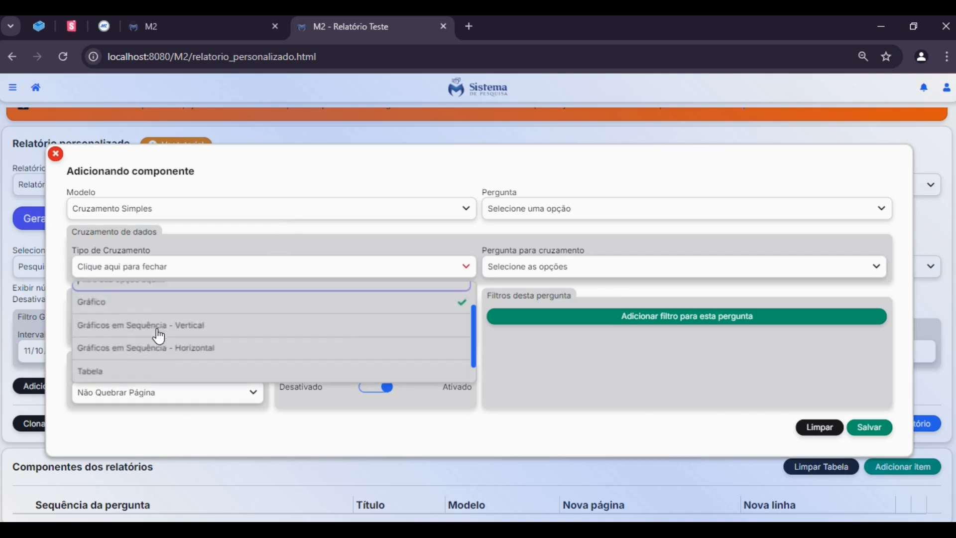
pyautogui.click(106, 372)
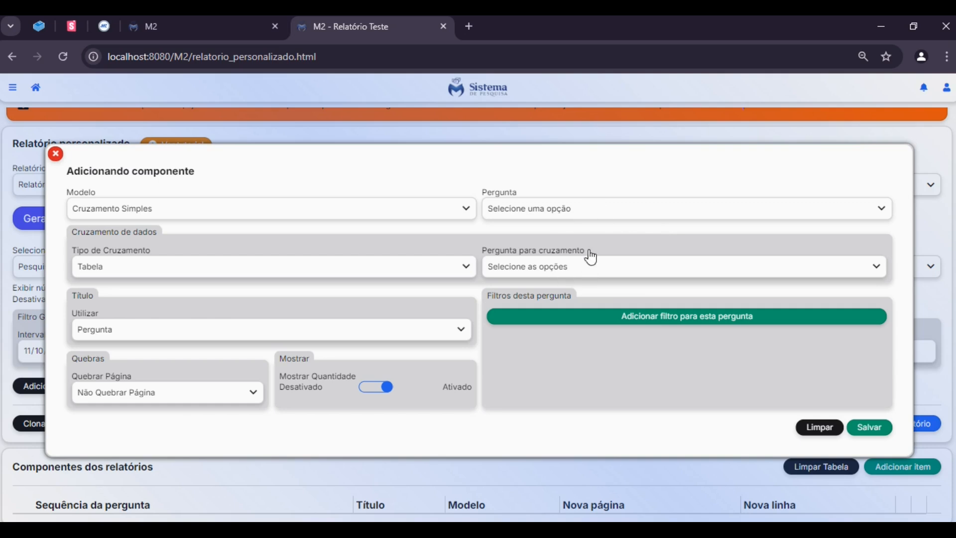
# Choose question 2 (Qual é a sua idade?) as the main question and question 6, the PREFEITO vote today, for the crossing
pyautogui.click(563, 221)
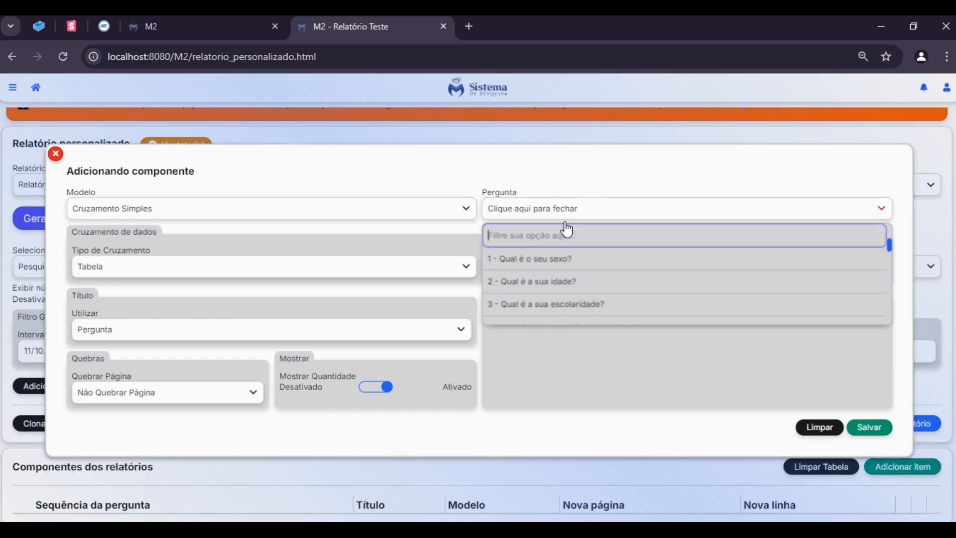
pyautogui.click(564, 281)
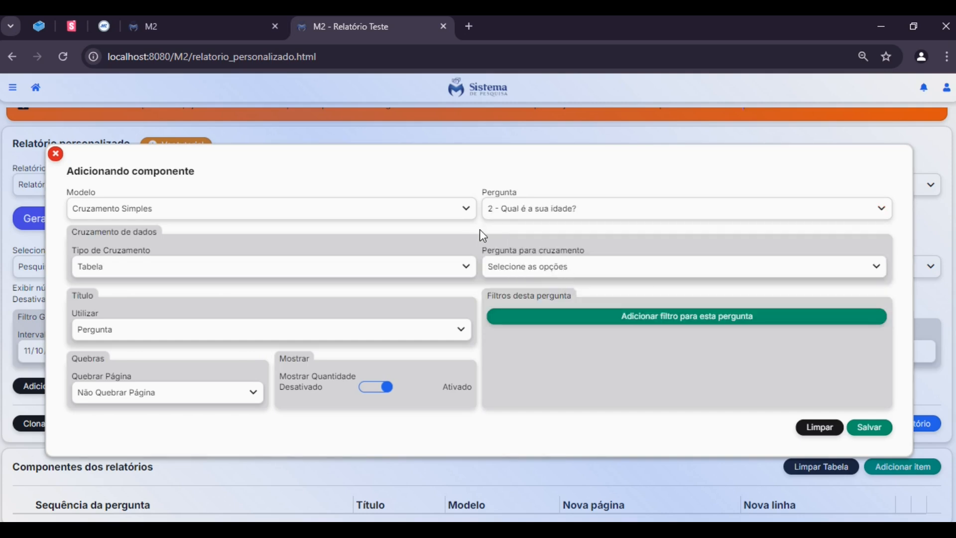
pyautogui.click(536, 274)
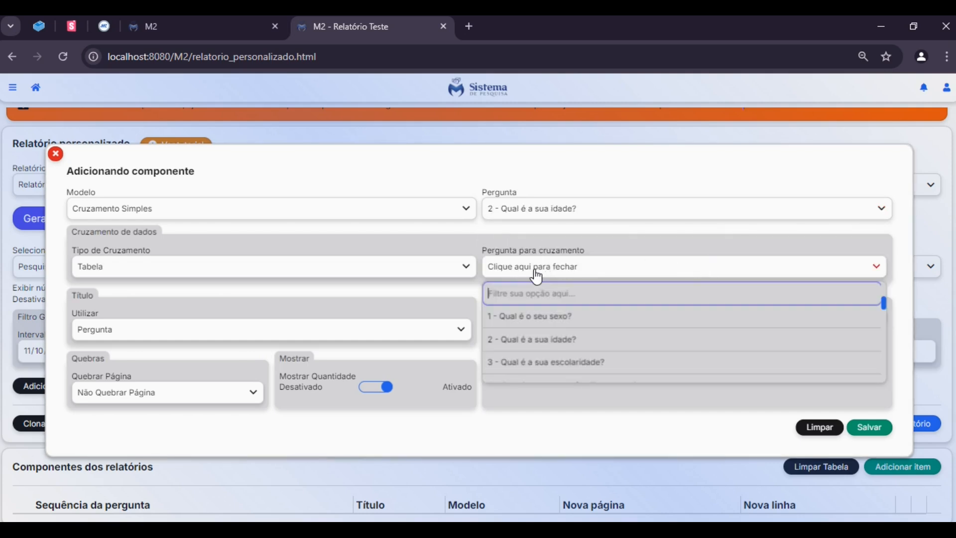
pyautogui.scroll(-3, 597, 348)
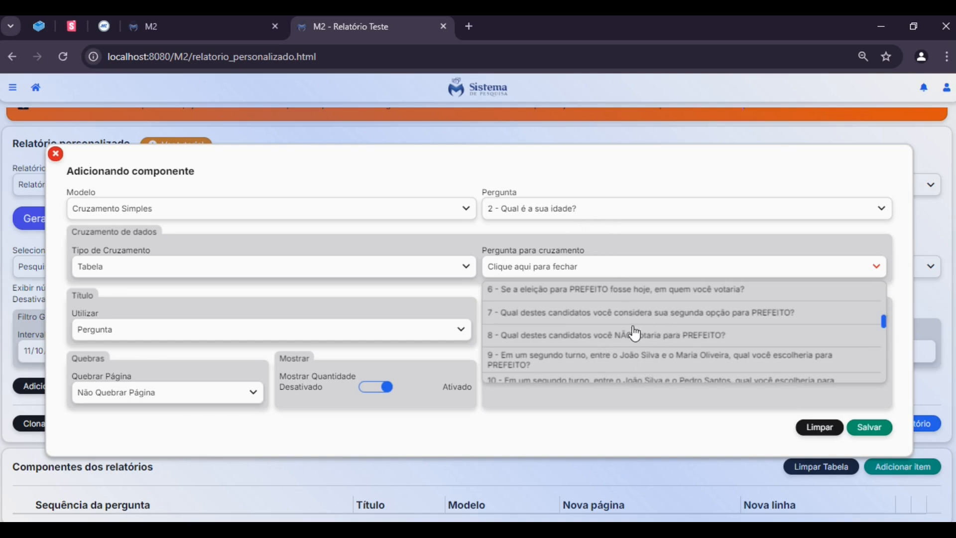
pyautogui.scroll(3, 556, 329)
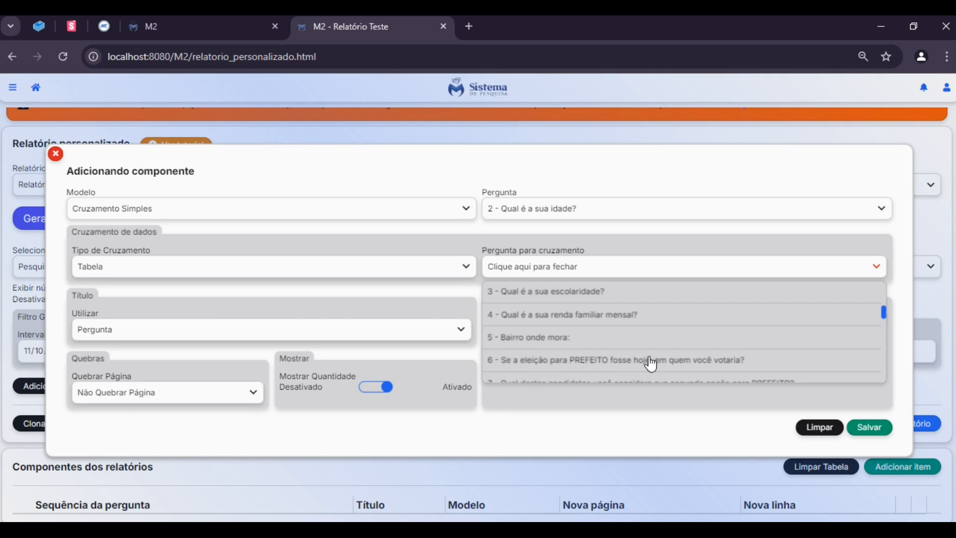
pyautogui.click(737, 366)
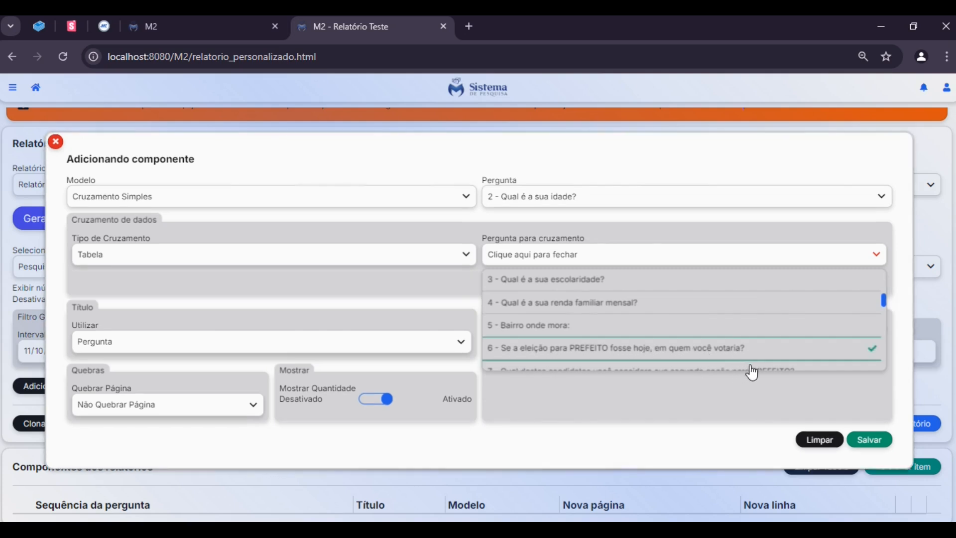
pyautogui.click(608, 265)
pyautogui.moveTo(498, 282); pyautogui.dragTo(732, 277)
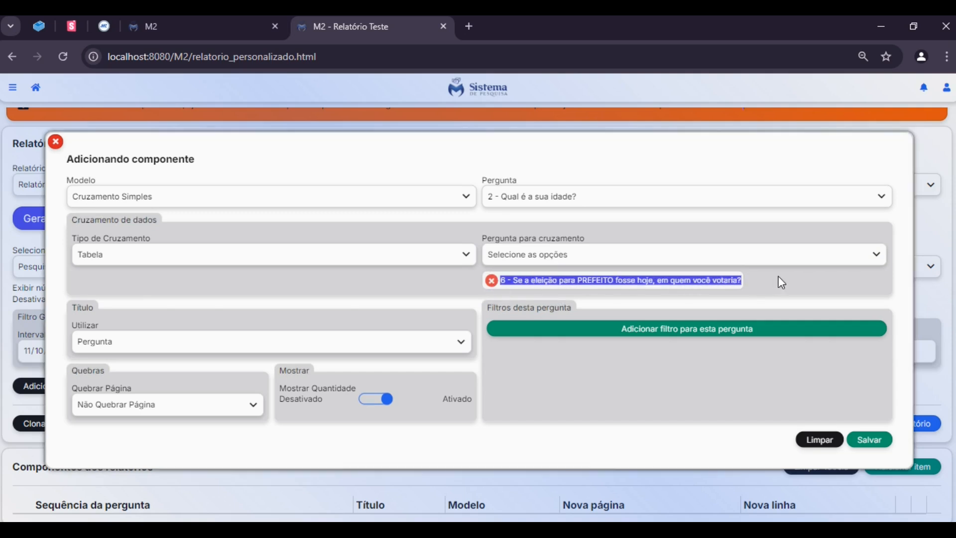
pyautogui.click(777, 282)
pyautogui.moveTo(633, 271); pyautogui.dragTo(633, 255)
pyautogui.click(635, 257)
pyautogui.click(722, 258)
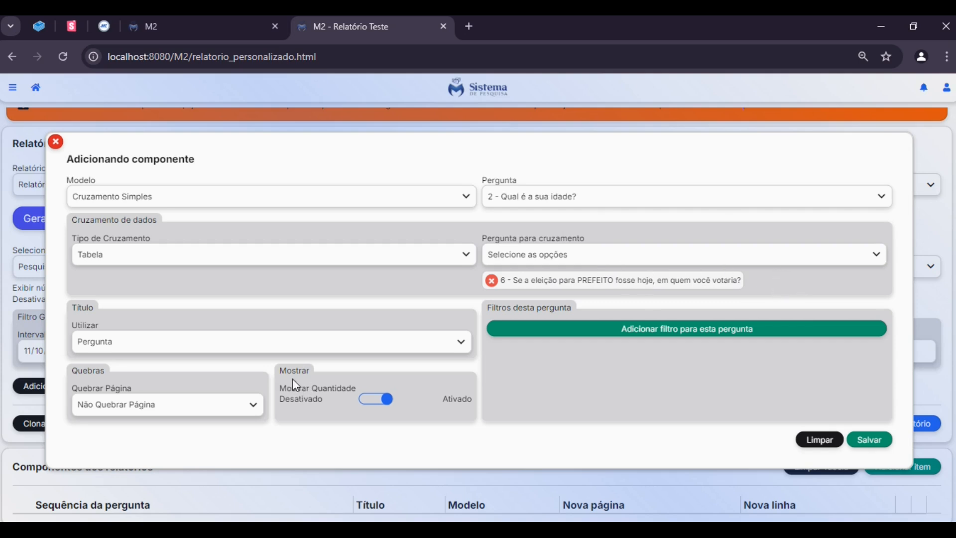
pyautogui.doubleClick(277, 372)
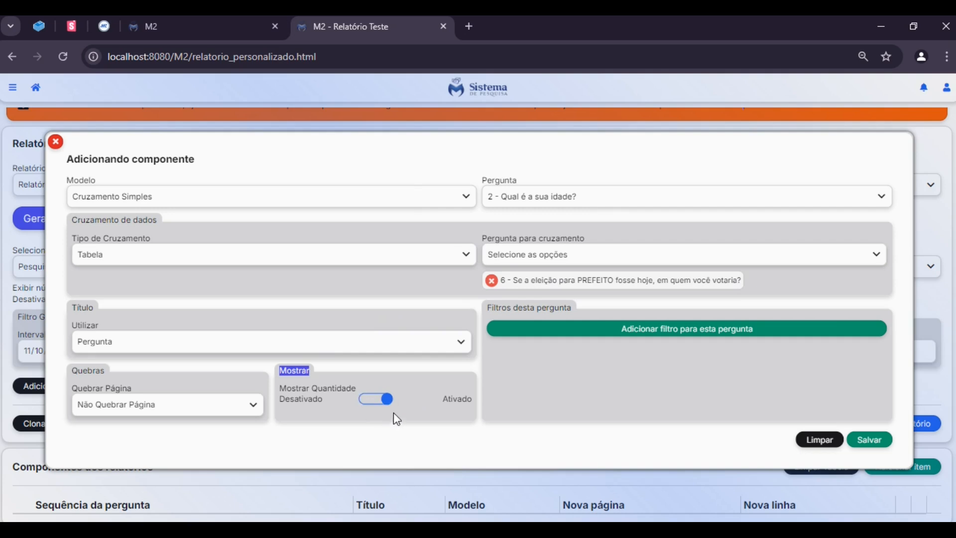
pyautogui.click(411, 398)
# Save the Cruzamento Simples component and generate the report
pyautogui.click(866, 438)
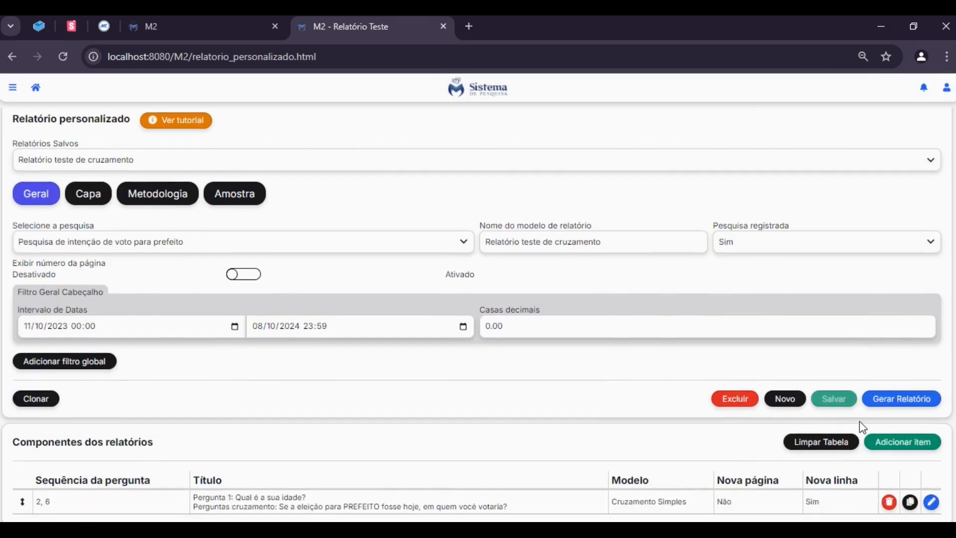
pyautogui.click(925, 402)
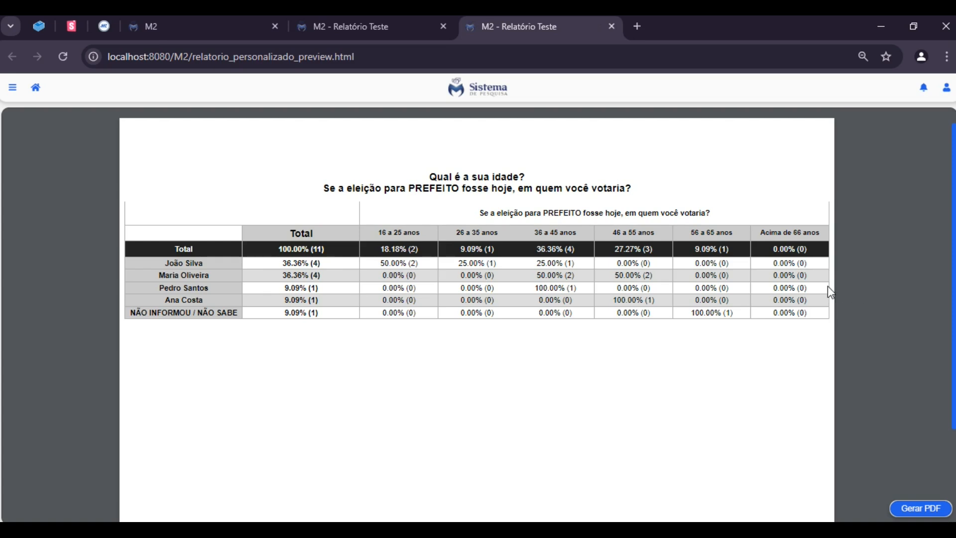
# Examine the generated table crossing age groups with voting intention for mayor, including its percentages and quantities
pyautogui.scroll(-2, 773, 232)
pyautogui.scroll(2, 764, 241)
pyautogui.moveTo(278, 264); pyautogui.dragTo(306, 262)
pyautogui.moveTo(368, 264); pyautogui.dragTo(397, 264)
pyautogui.click(460, 267)
pyautogui.moveTo(410, 263); pyautogui.dragTo(418, 263)
pyautogui.click(657, 396)
# Reopen the Cruzamento Simples component in the report editor and add question 5 (Bairro onde mora) to its crossing questions
pyautogui.click(397, 29)
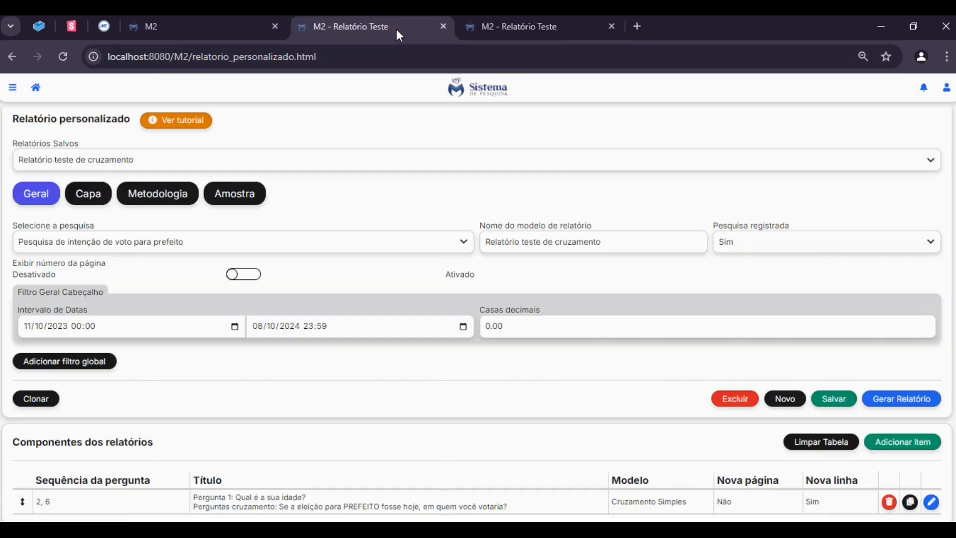
pyautogui.click(930, 503)
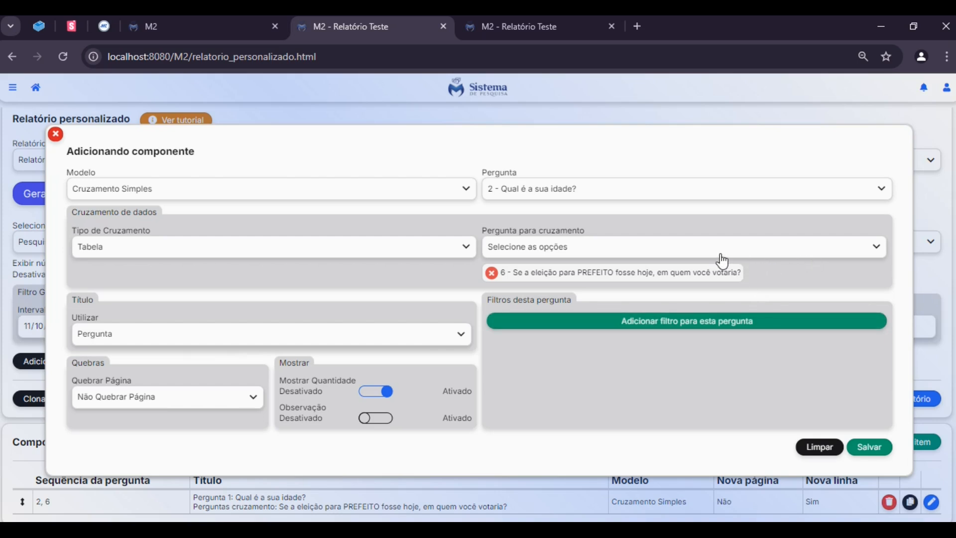
pyautogui.click(593, 258)
pyautogui.scroll(-3, 595, 309)
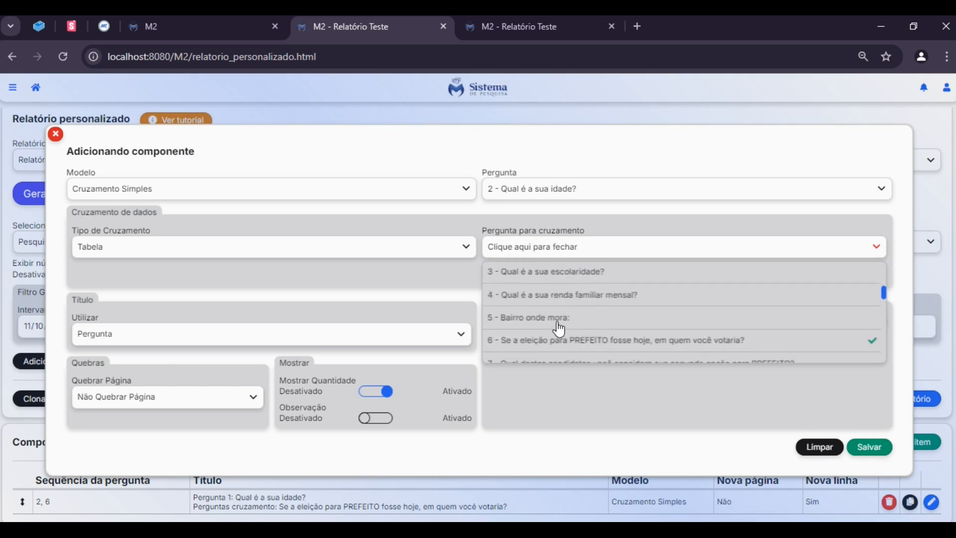
pyautogui.click(523, 318)
pyautogui.click(676, 251)
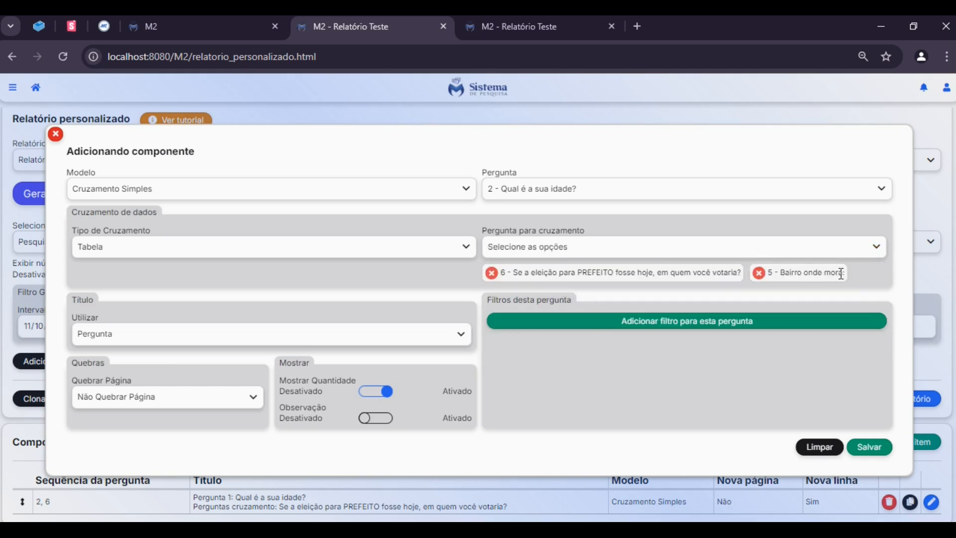
pyautogui.moveTo(869, 283); pyautogui.dragTo(479, 277)
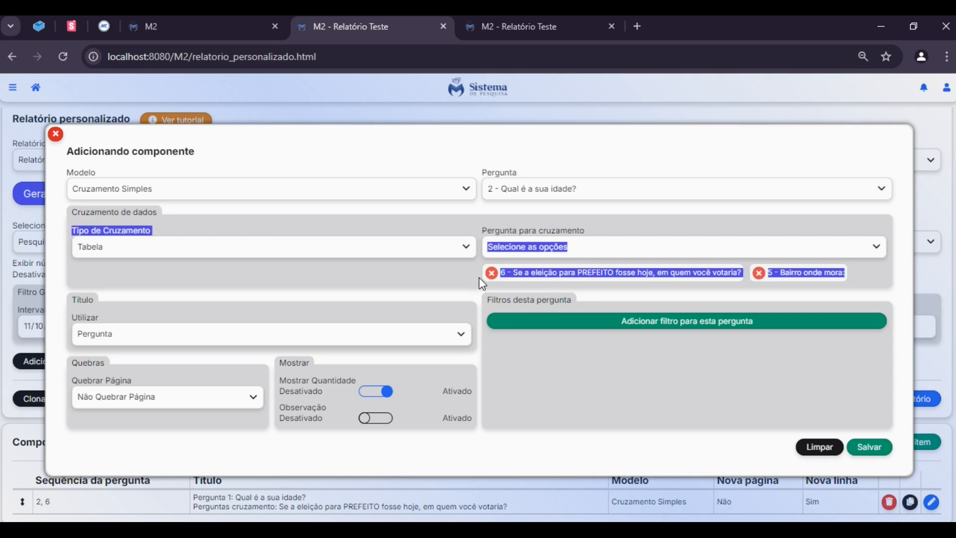
pyautogui.click(473, 276)
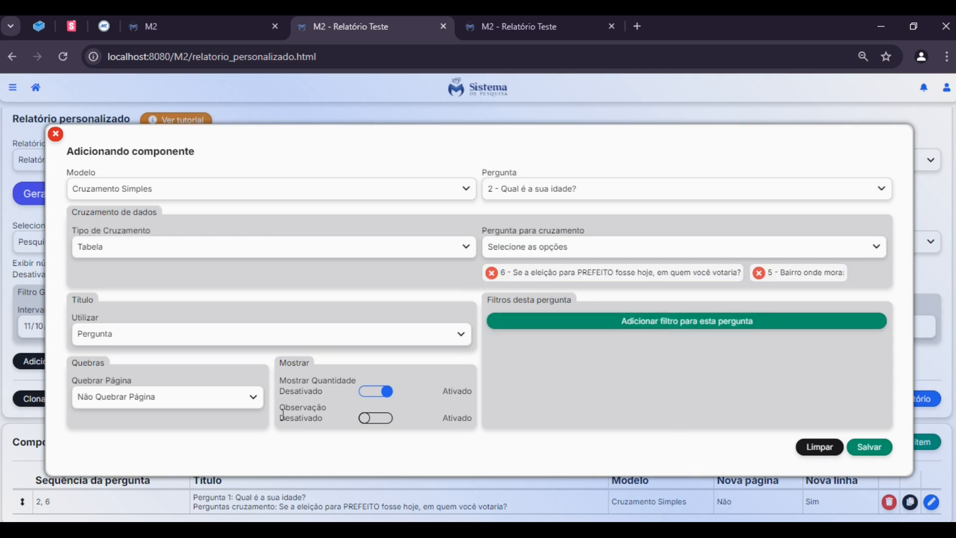
pyautogui.click(336, 422)
pyautogui.moveTo(780, 273); pyautogui.dragTo(839, 269)
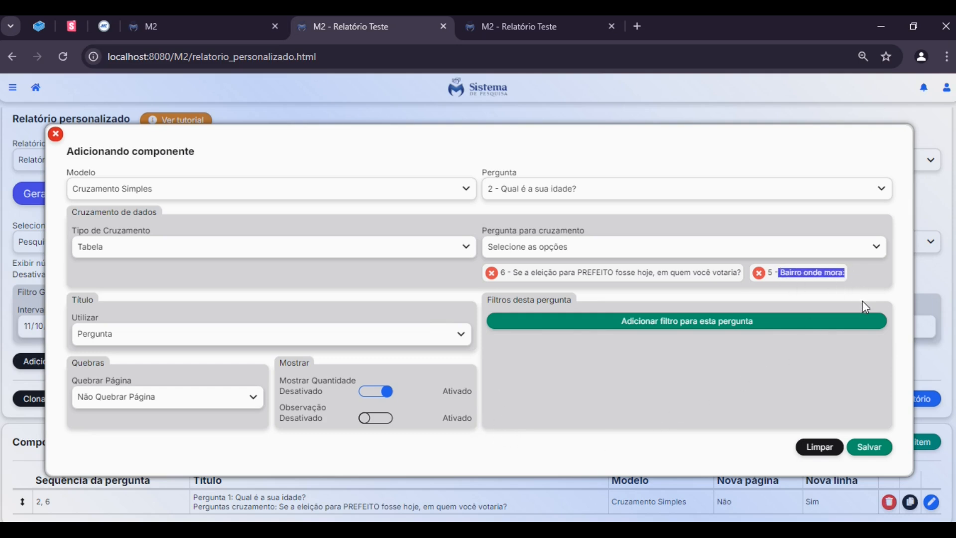
pyautogui.click(855, 277)
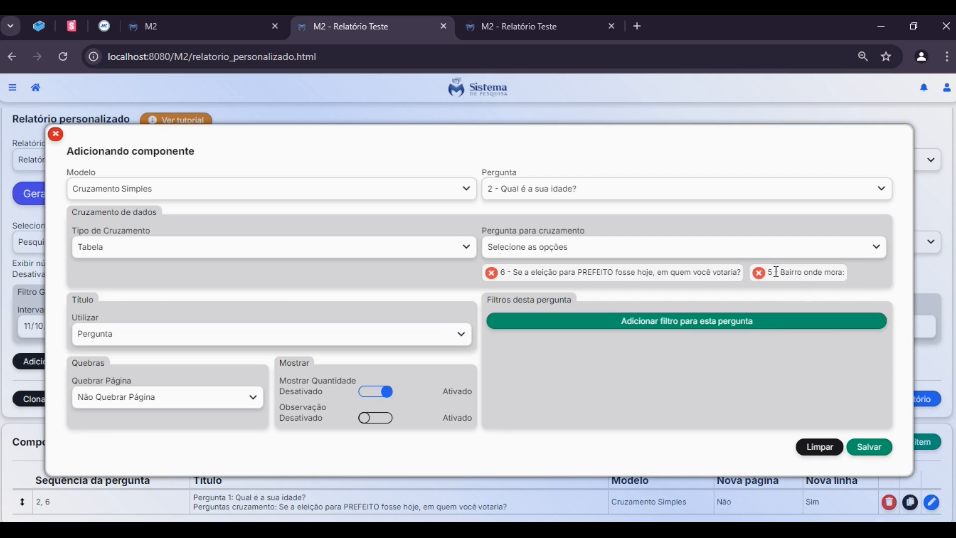
pyautogui.moveTo(770, 272); pyautogui.dragTo(823, 273)
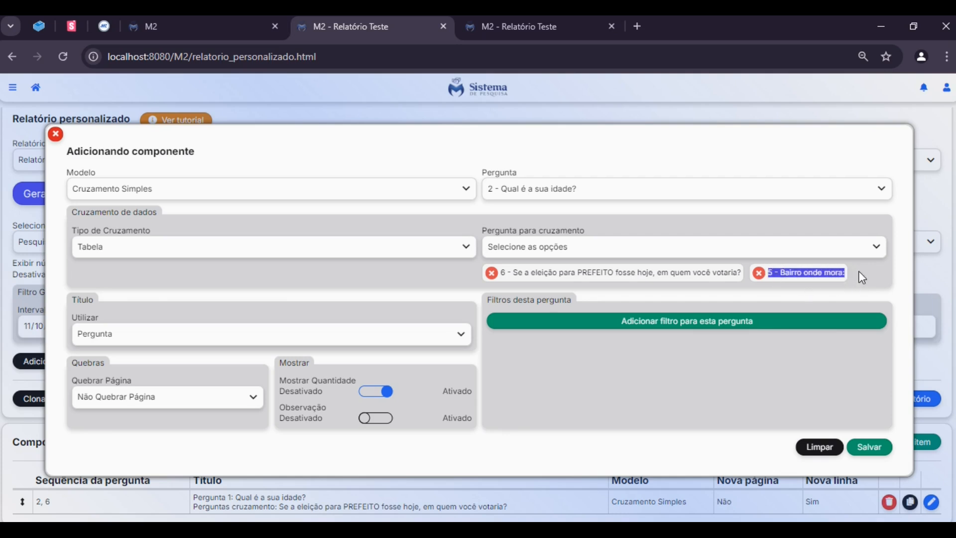
# Try the Observação option on the component, leave it disabled, and save the component
pyautogui.click(391, 418)
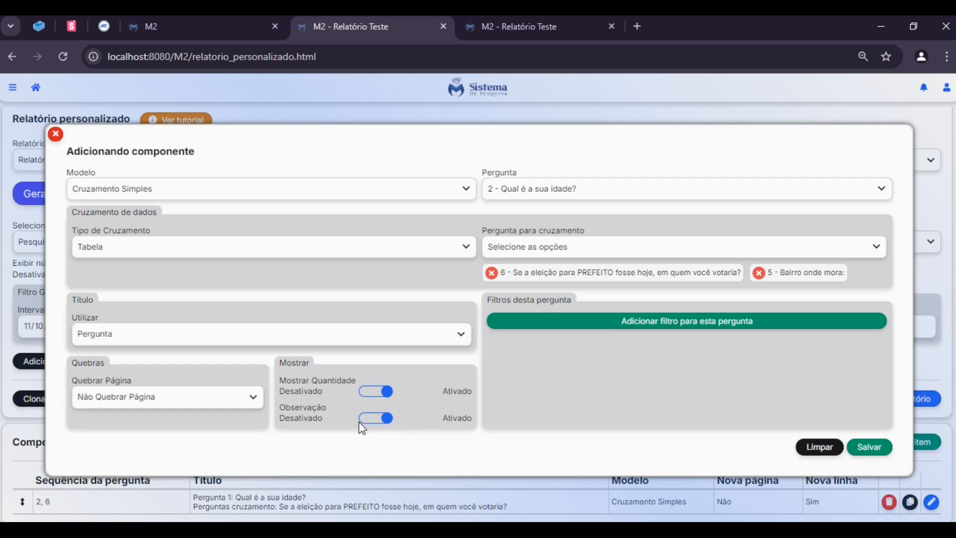
pyautogui.click(378, 420)
pyautogui.click(864, 453)
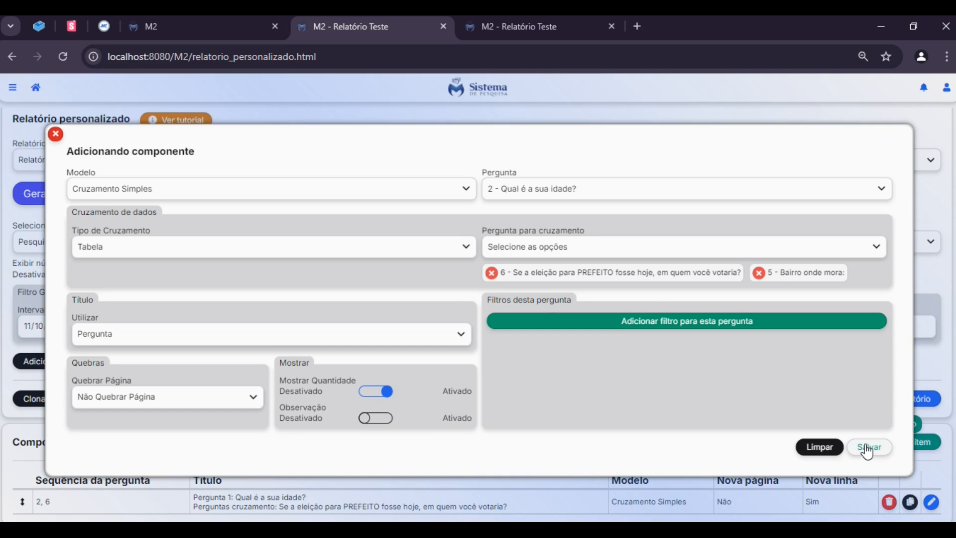
# Save the Cruzamento Simples component and the report model, generate the report, and close the surplus preview
pyautogui.click(867, 450)
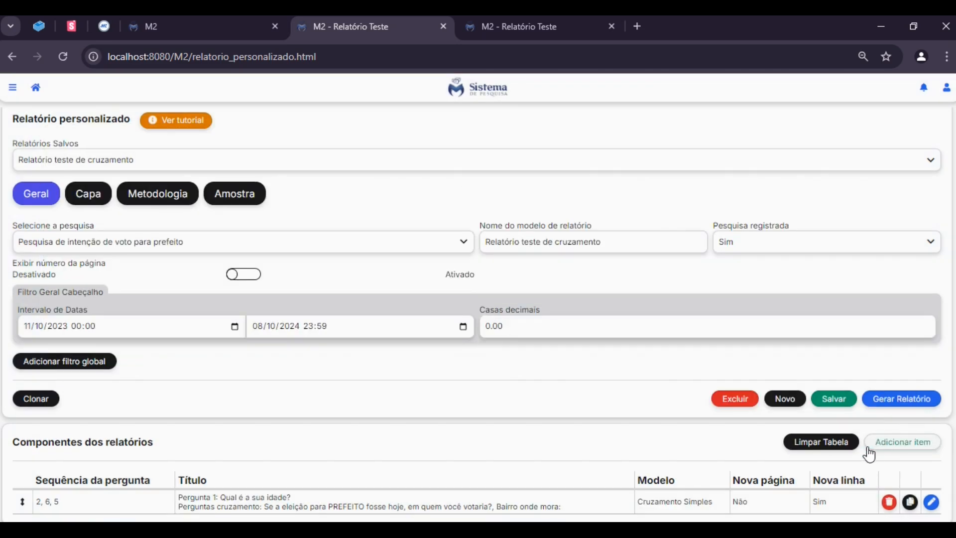
pyautogui.click(831, 398)
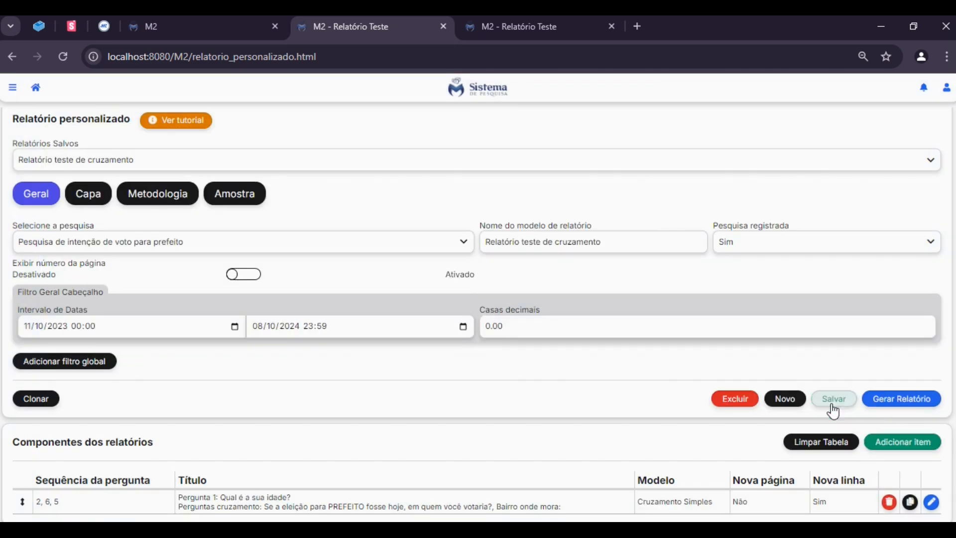
pyautogui.click(876, 408)
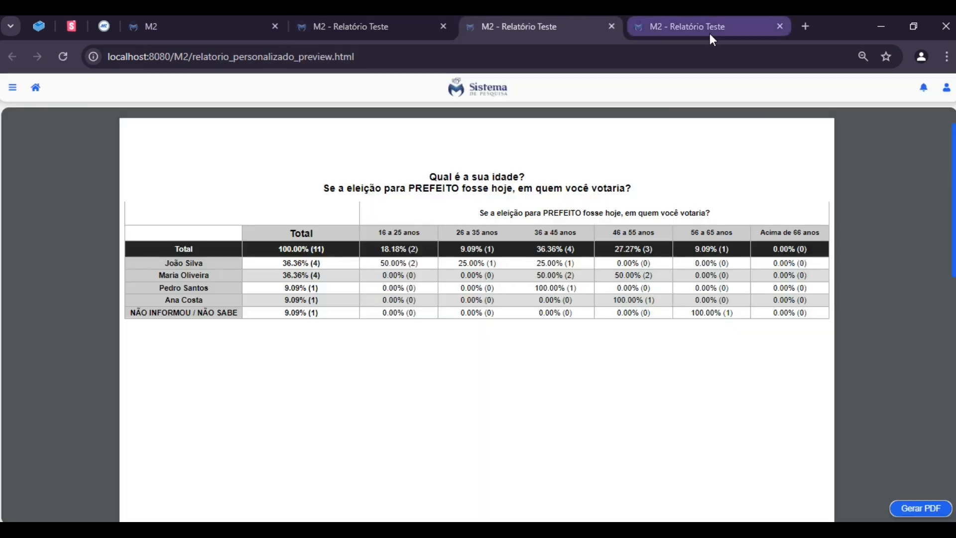
pyautogui.middleClick(710, 33)
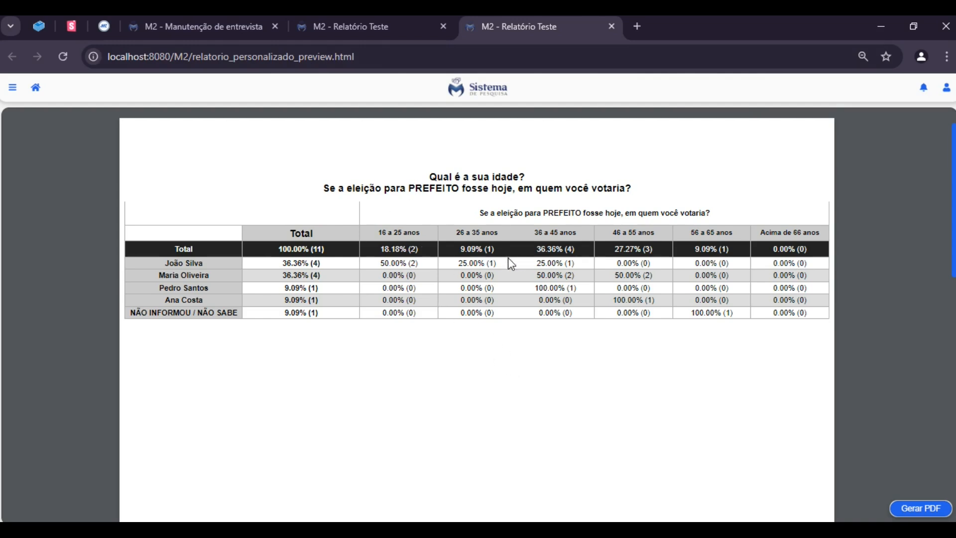
# Examine the generated tables crossing age with mayoral vote and with Bairro onde mora, focusing on the Outro row of the neighbourhood table
pyautogui.scroll(-10, 608, 274)
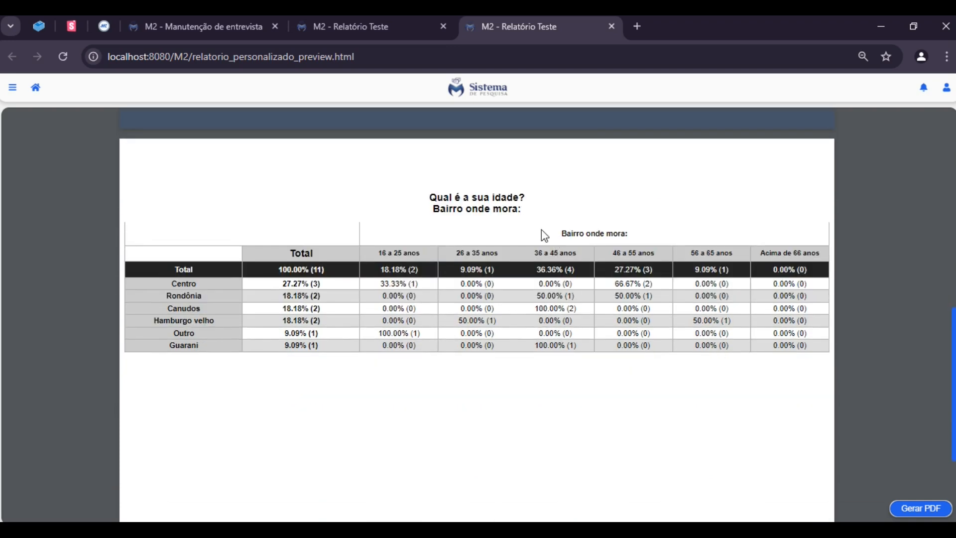
pyautogui.scroll(-3, 520, 230)
pyautogui.scroll(3, 455, 226)
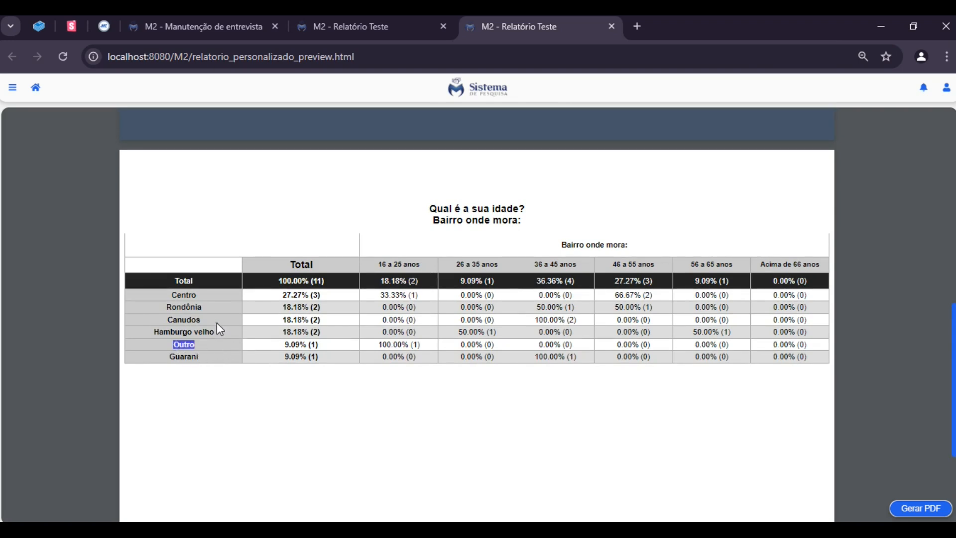
pyautogui.moveTo(269, 343); pyautogui.dragTo(354, 339)
pyautogui.click(354, 340)
pyautogui.scroll(-3, 764, 365)
pyautogui.scroll(3, 392, 315)
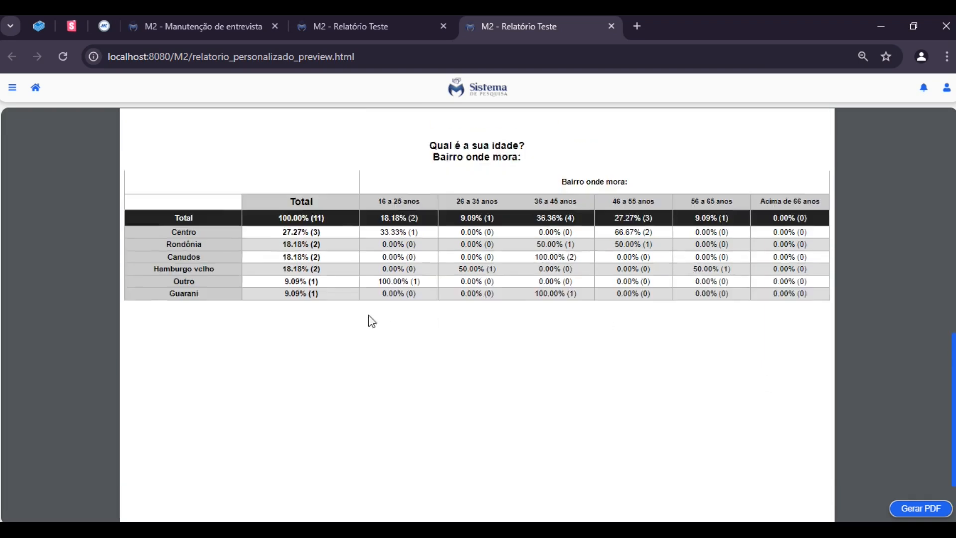
pyautogui.moveTo(175, 348); pyautogui.dragTo(238, 380)
pyautogui.click(313, 412)
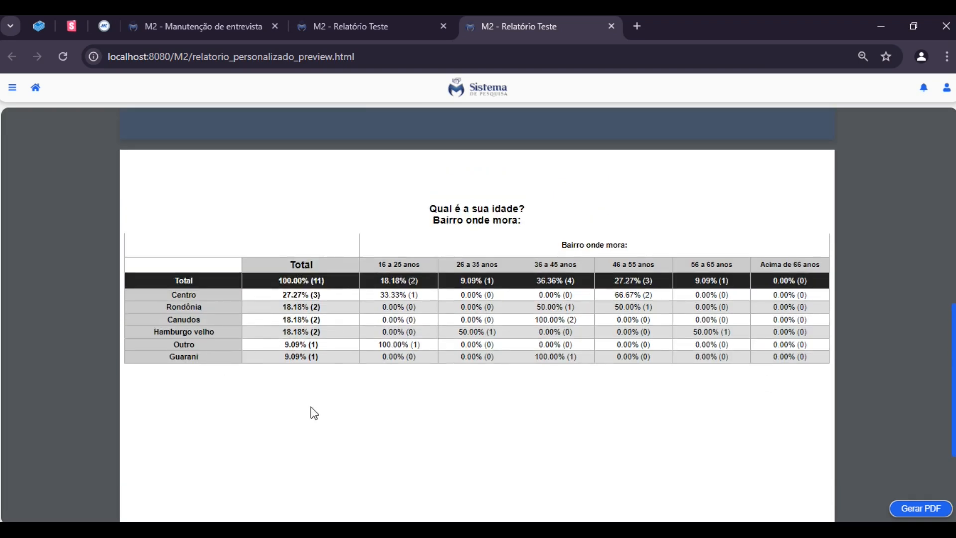
# Enable the Observação option on the Cruzamento Simples component, save it, and regenerate the report to check the neighbourhood table
pyautogui.click(389, 30)
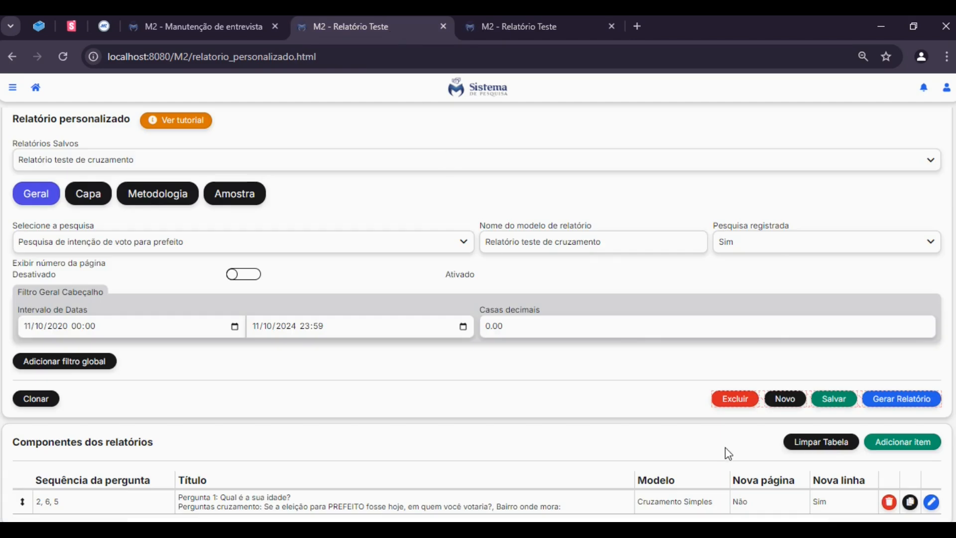
pyautogui.click(931, 503)
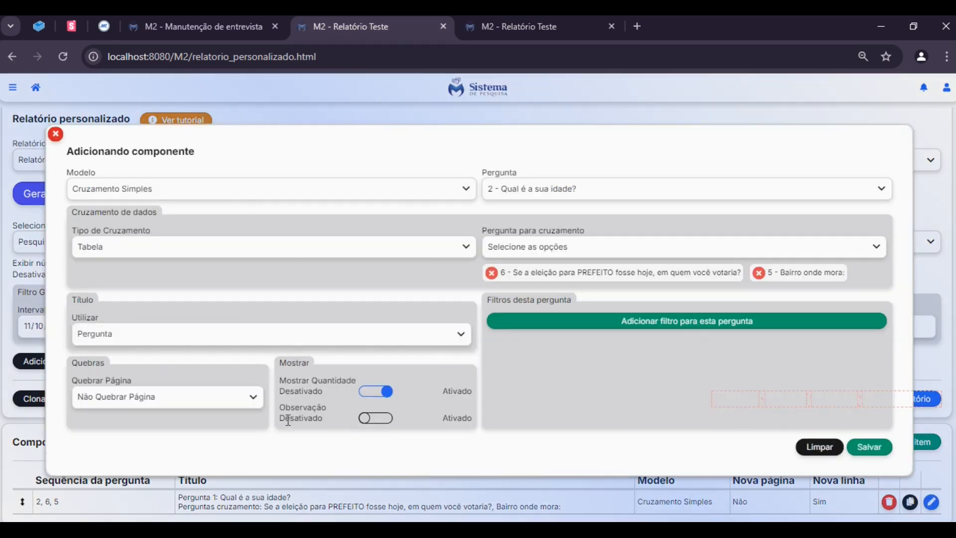
pyautogui.click(368, 420)
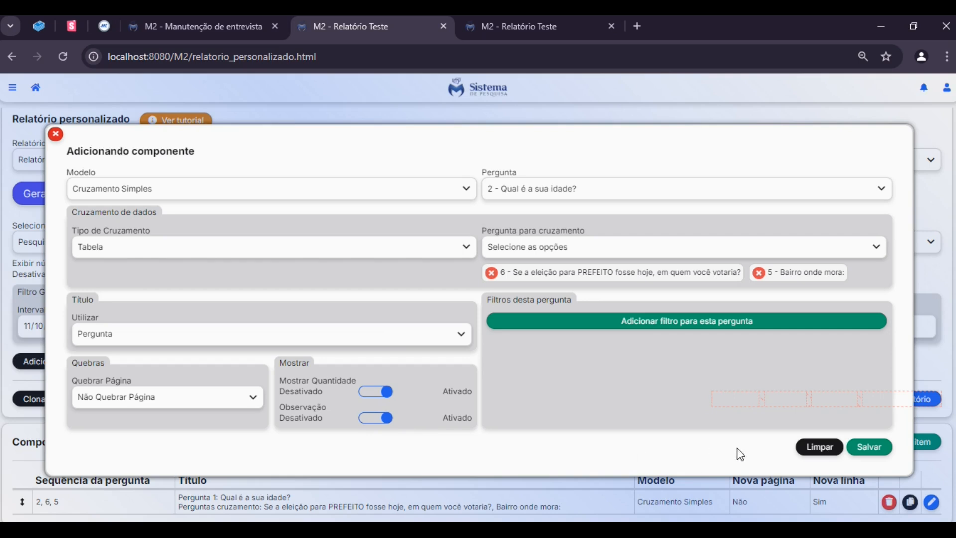
pyautogui.click(862, 453)
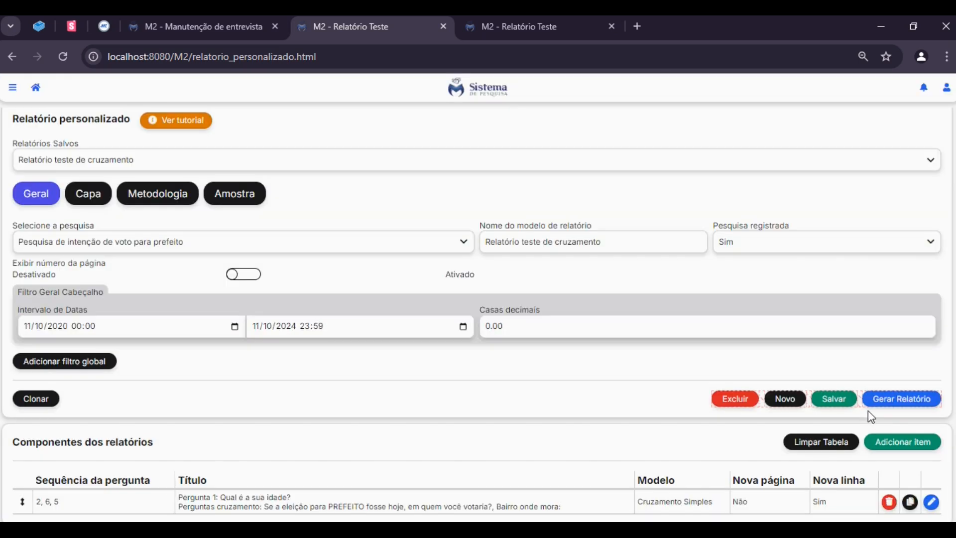
pyautogui.click(882, 403)
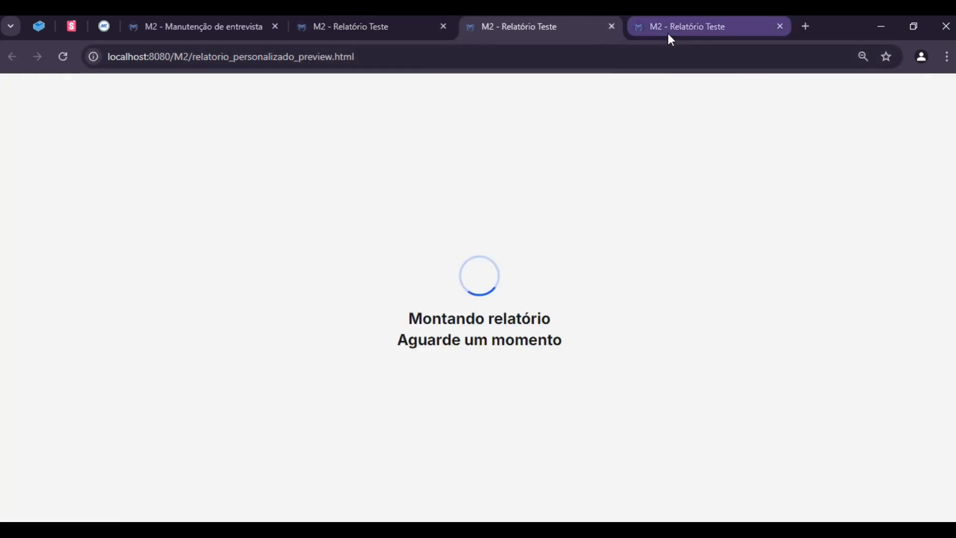
pyautogui.middleClick(667, 34)
pyautogui.scroll(-6, 714, 285)
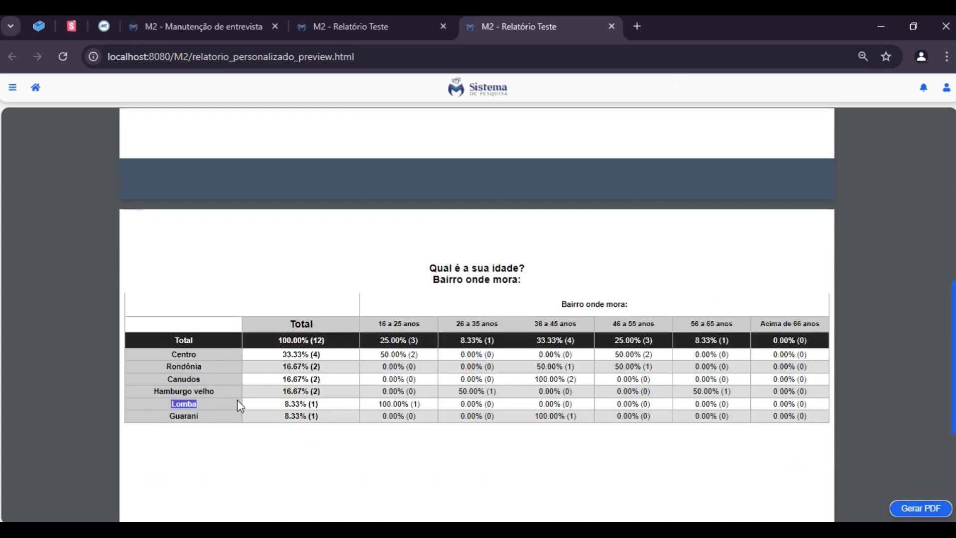
# Reopen the age component in the report editor and add questions 7, 8 and 9 to its crossing questions
pyautogui.click(343, 36)
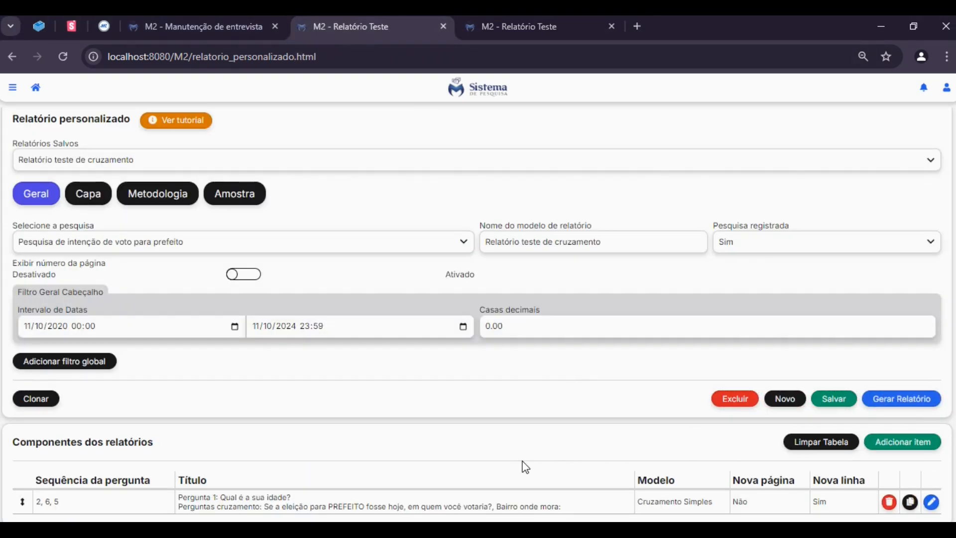
pyautogui.click(931, 503)
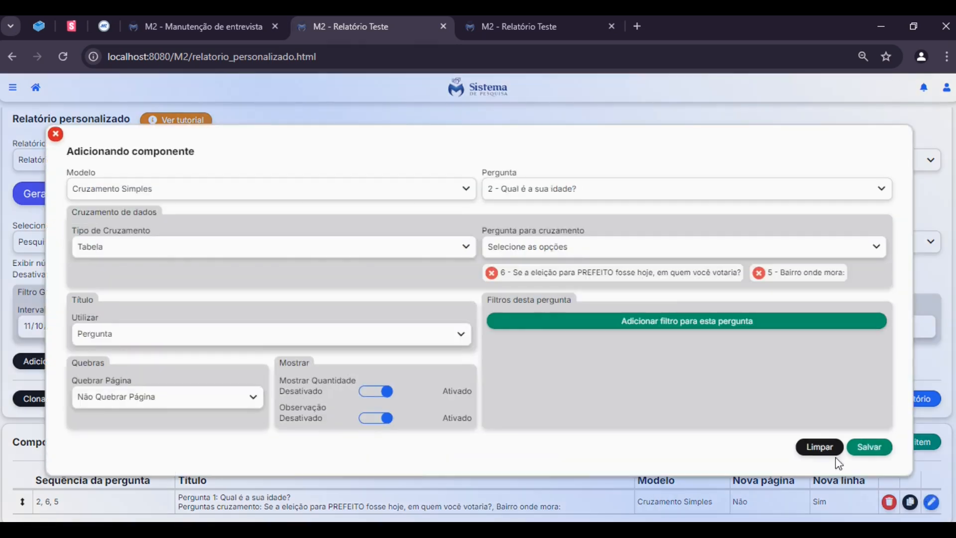
pyautogui.click(574, 249)
pyautogui.scroll(-4, 597, 320)
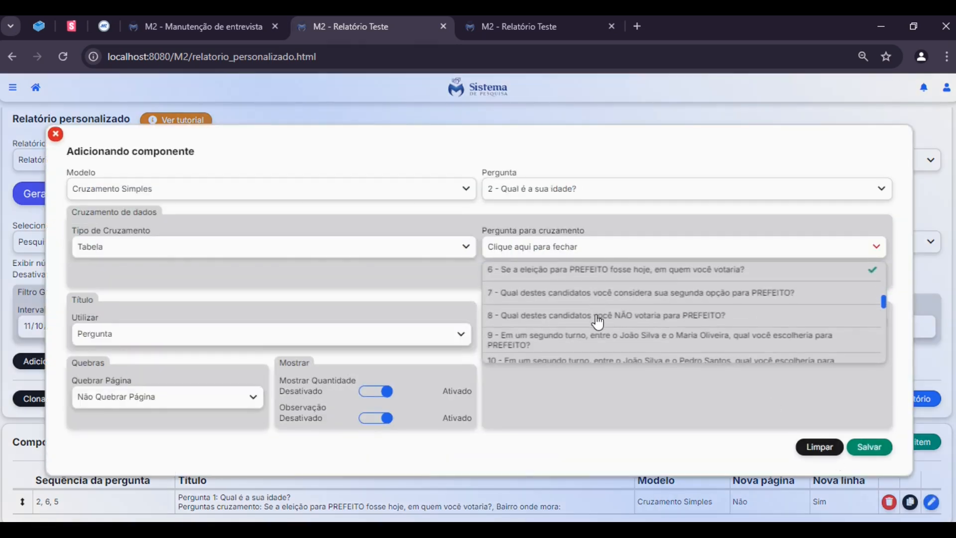
pyautogui.click(693, 295)
pyautogui.click(679, 307)
pyautogui.click(677, 317)
# Add questions 10 and 11 to the crossing questions, save the component, and review its question sequence and title in the component list
pyautogui.scroll(-2, 722, 332)
pyautogui.click(612, 274)
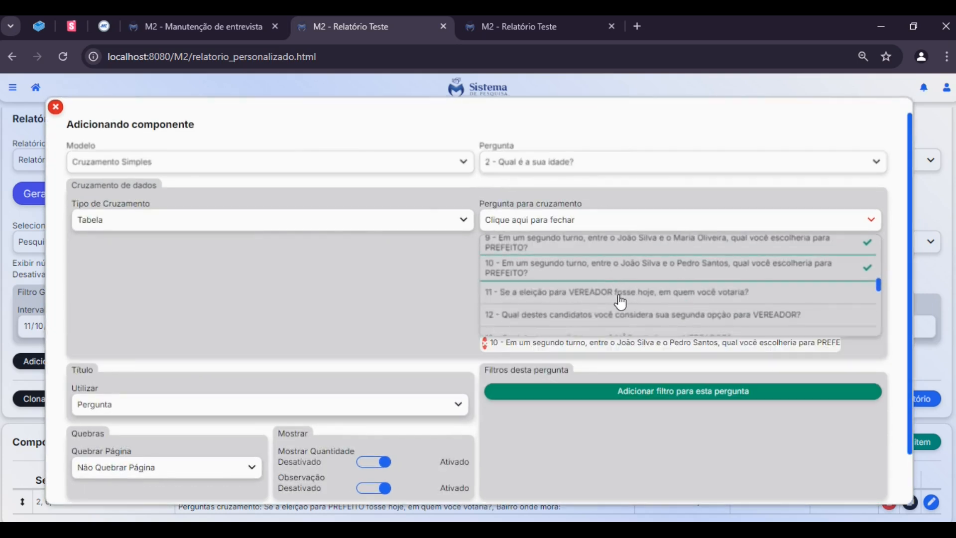
pyautogui.click(652, 294)
pyautogui.click(611, 222)
pyautogui.scroll(-1, 617, 259)
pyautogui.click(866, 475)
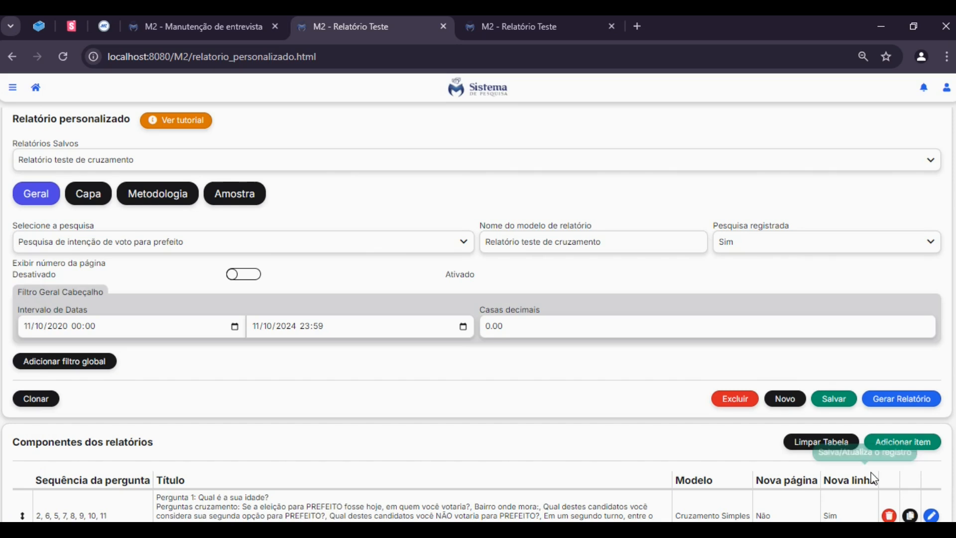
pyautogui.scroll(-1, 745, 343)
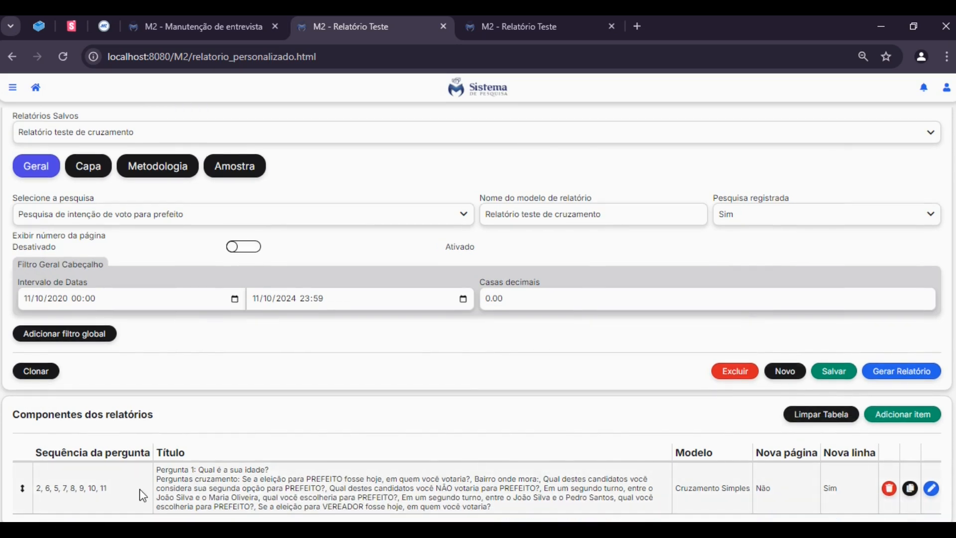
pyautogui.moveTo(45, 490); pyautogui.dragTo(119, 493)
pyautogui.click(130, 494)
pyautogui.moveTo(198, 470); pyautogui.dragTo(272, 470)
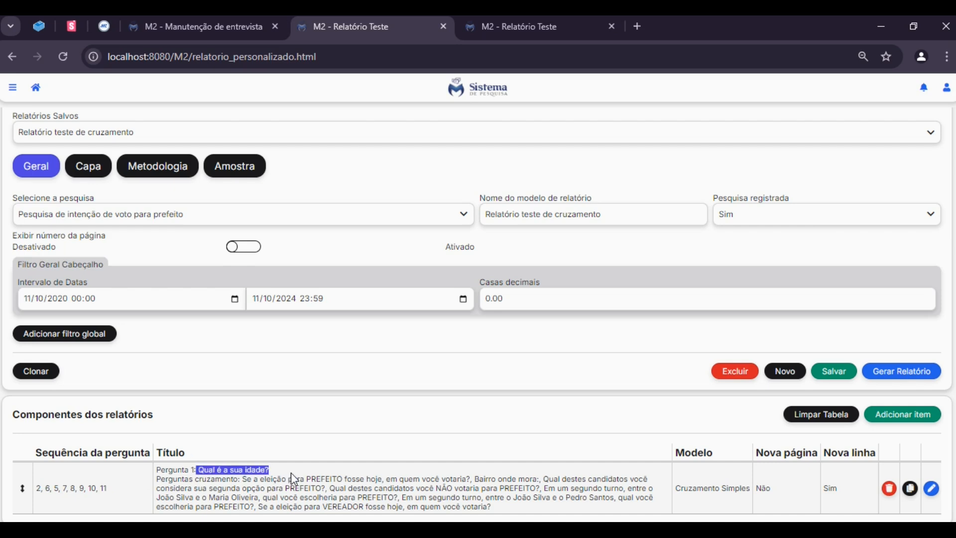
pyautogui.click(475, 447)
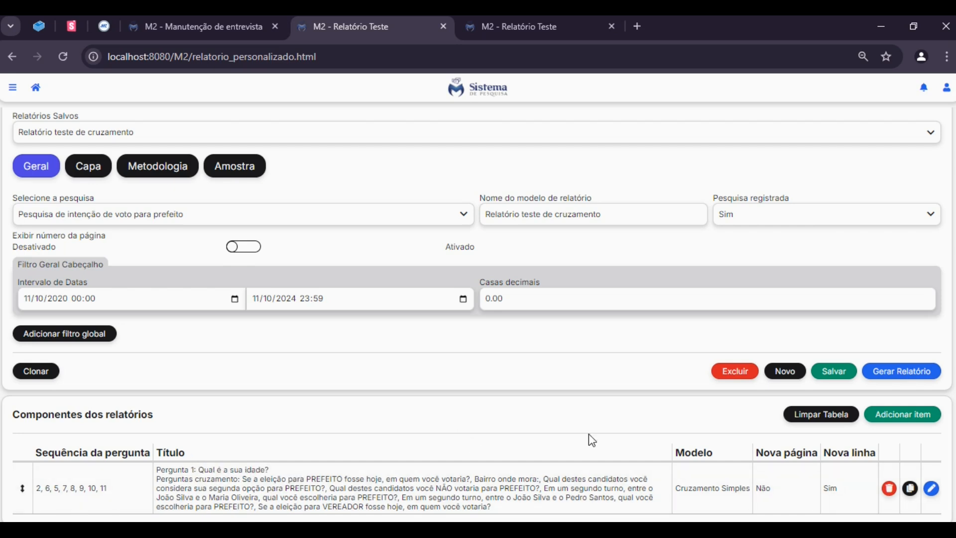
# Start a new Cruzamento Simples component with question 6, the vote for PREFEITO, as its main question
pyautogui.click(895, 420)
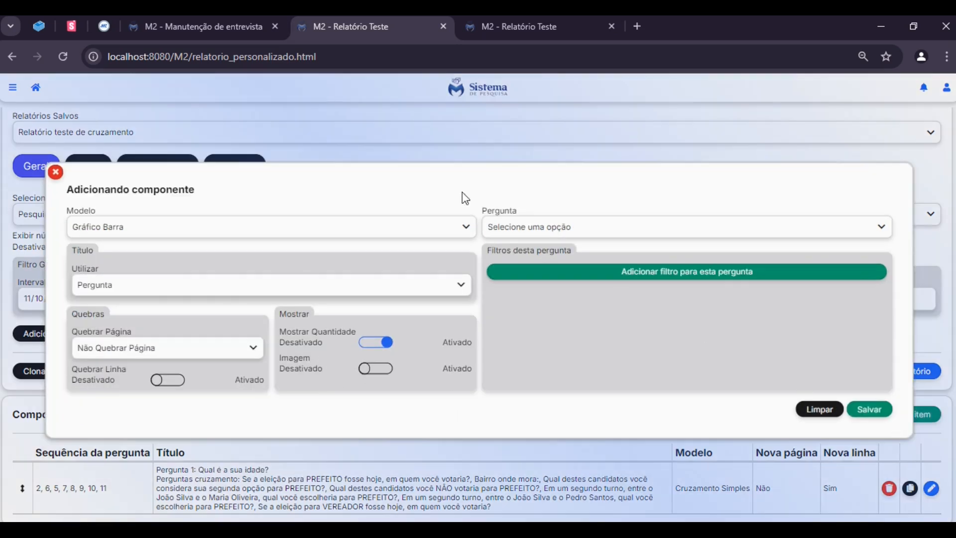
pyautogui.click(241, 232)
pyautogui.click(141, 277)
pyautogui.click(518, 209)
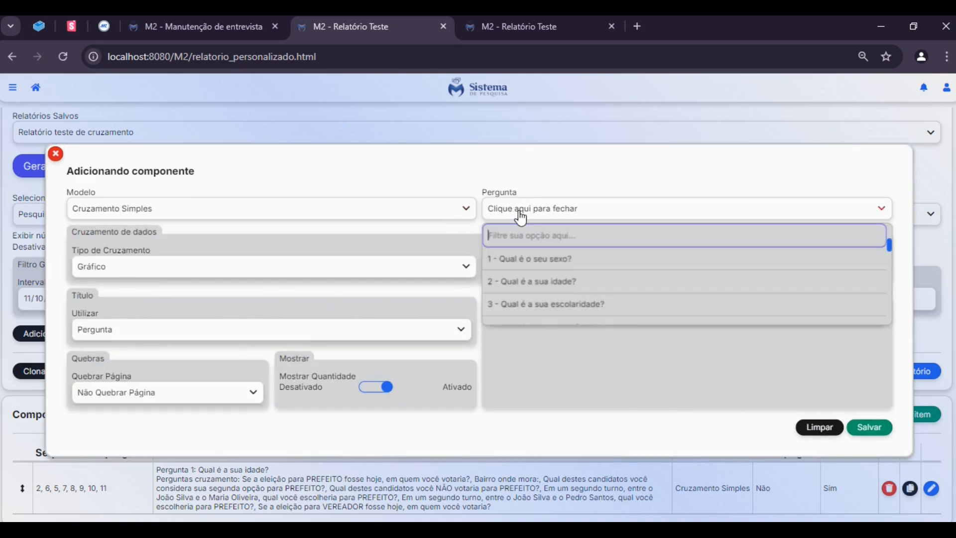
pyautogui.scroll(-3, 639, 304)
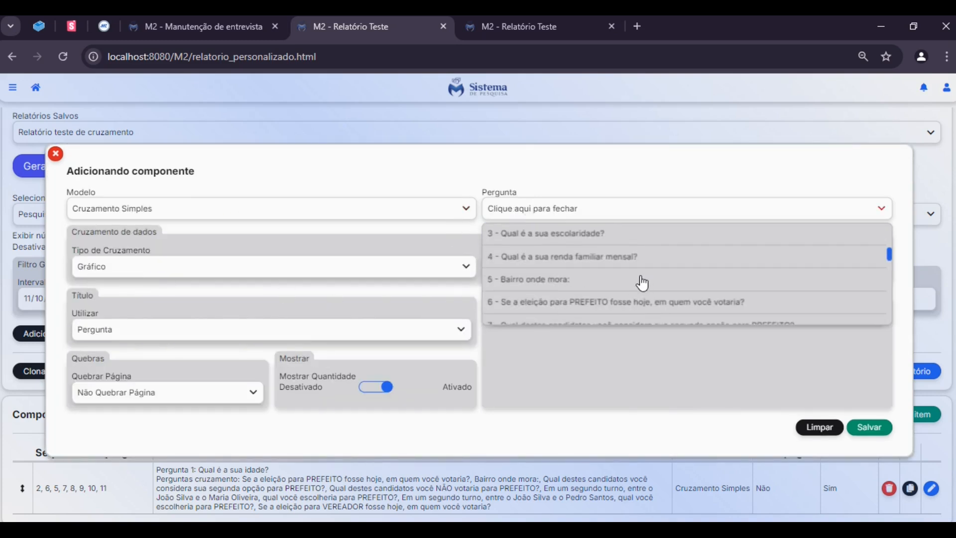
pyautogui.scroll(-3, 641, 282)
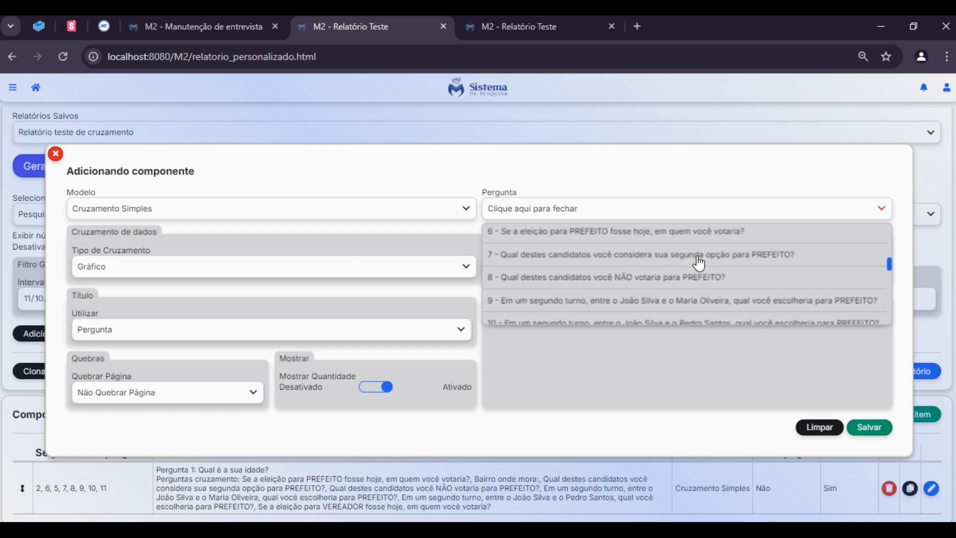
pyautogui.click(626, 233)
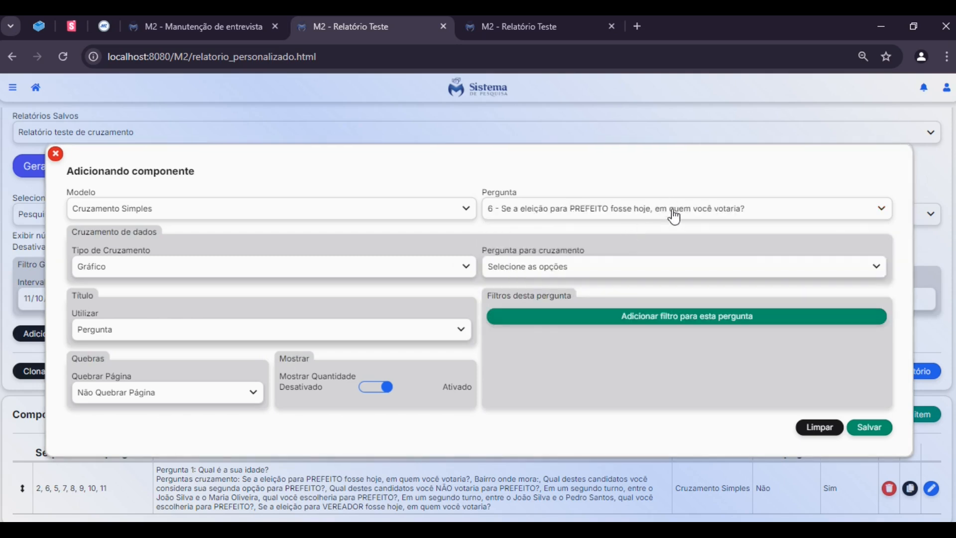
# Add questions 1 (Qual é o seu sexo?) and 2 (Qual é a sua idade?) as crossing questions of the new chart component
pyautogui.click(601, 271)
pyautogui.scroll(-5, 619, 339)
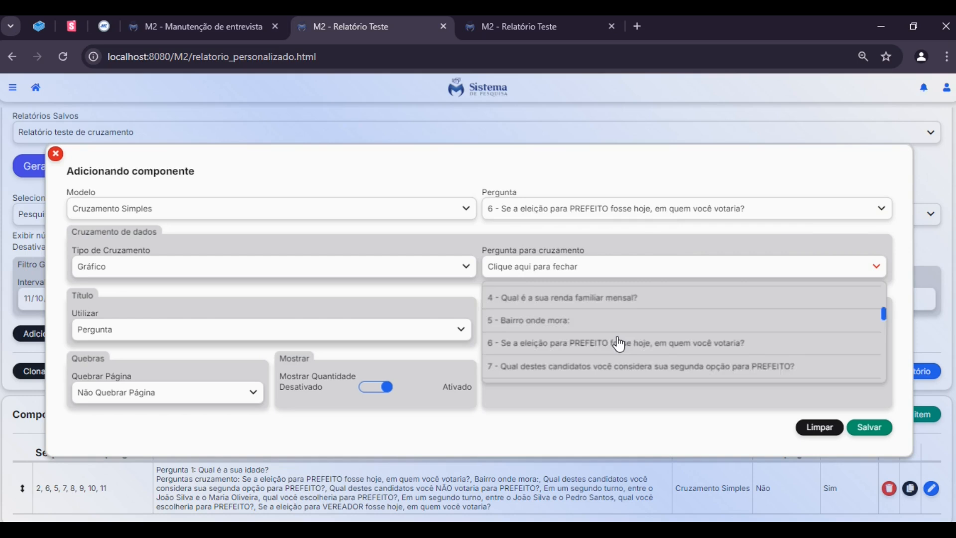
pyautogui.scroll(5, 619, 343)
pyautogui.click(572, 315)
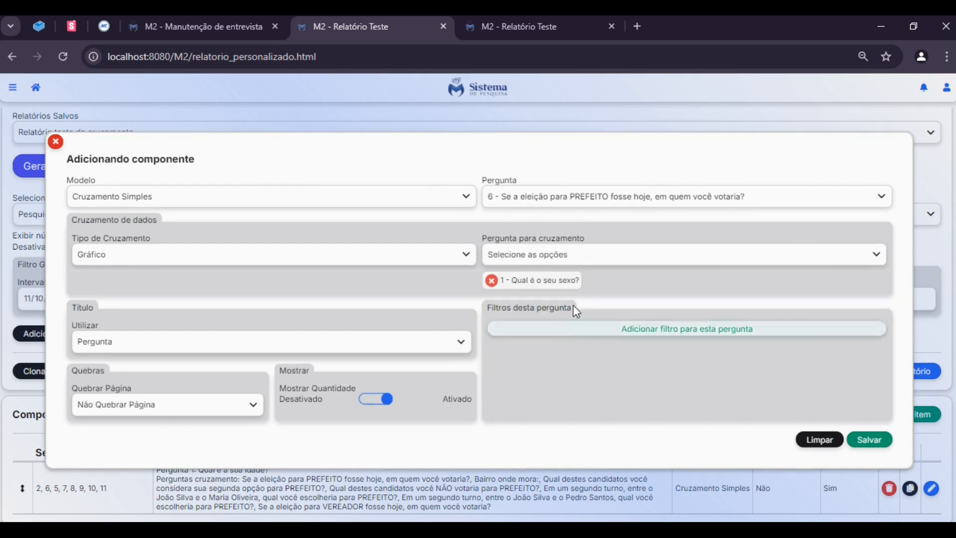
pyautogui.click(572, 261)
pyautogui.click(569, 327)
# Add questions 3 (escolaridade) and 4 (renda familiar mensal) as crossing questions and save the new component
pyautogui.click(572, 254)
pyautogui.scroll(-1, 591, 341)
pyautogui.click(591, 284)
pyautogui.click(586, 257)
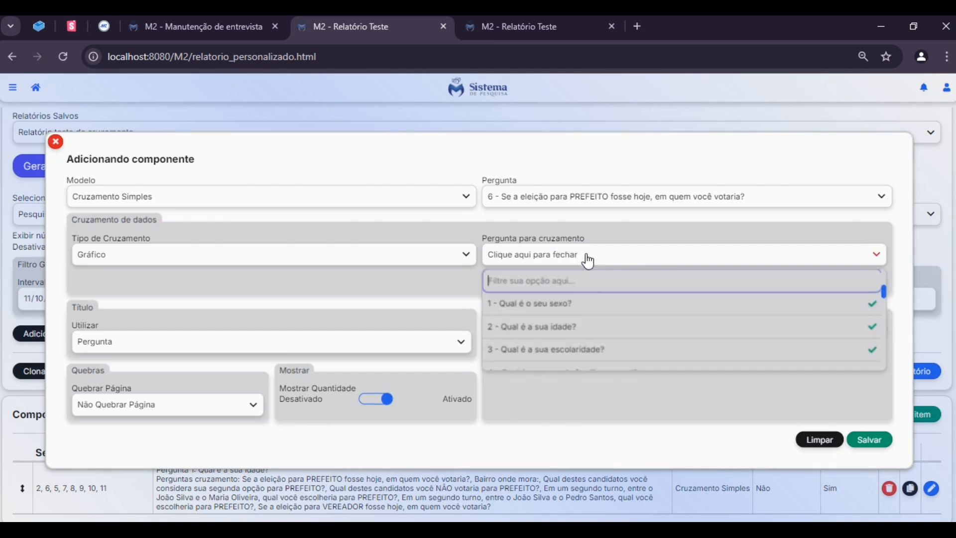
pyautogui.scroll(-1, 597, 333)
pyautogui.click(592, 308)
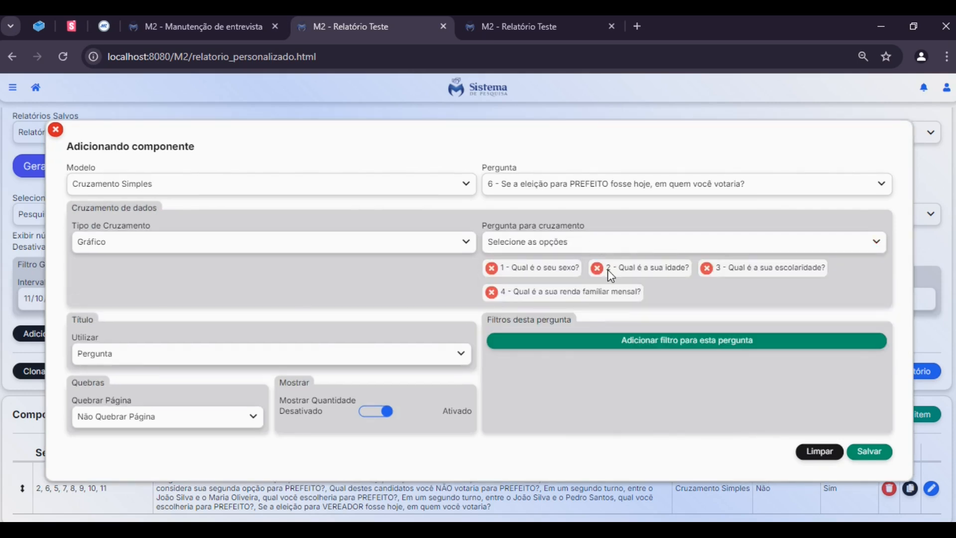
pyautogui.click(876, 451)
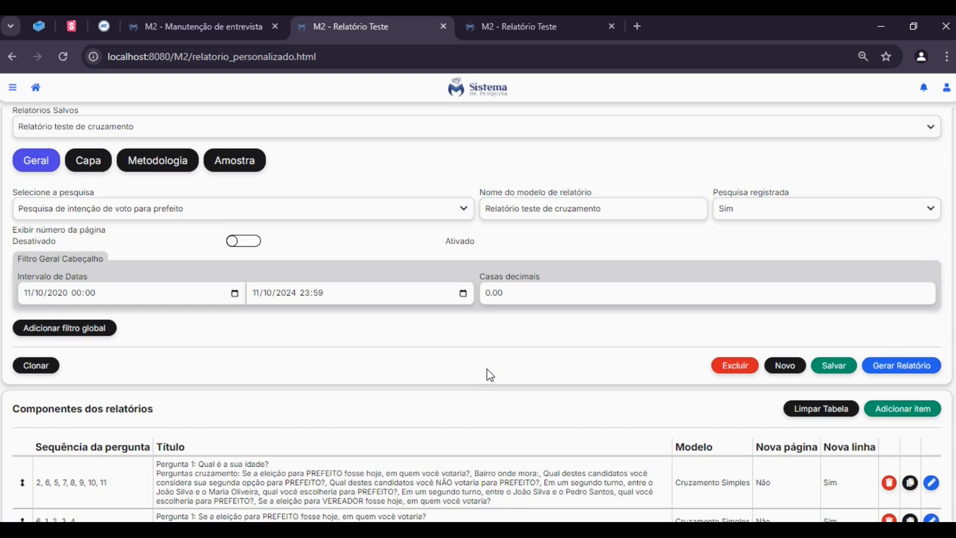
# Check the question sequence of the new component, save the report model, and generate the report
pyautogui.scroll(-1, 486, 375)
pyautogui.moveTo(35, 503); pyautogui.dragTo(106, 501)
pyautogui.click(128, 501)
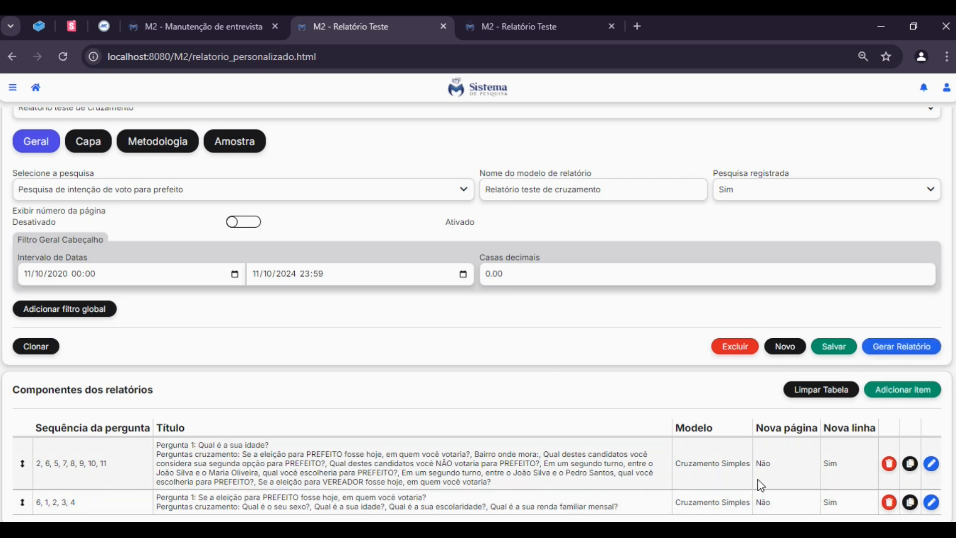
pyautogui.click(848, 350)
pyautogui.click(900, 352)
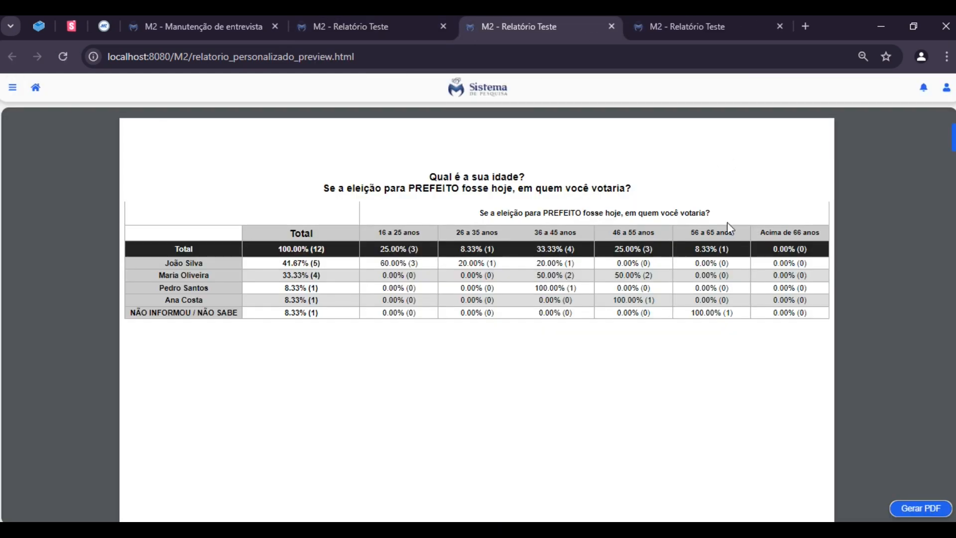
# Examine the report preview's tables crossing age with the PREFEITO and VEREADOR voting questions and the neighbourhood question
pyautogui.scroll(-15, 830, 348)
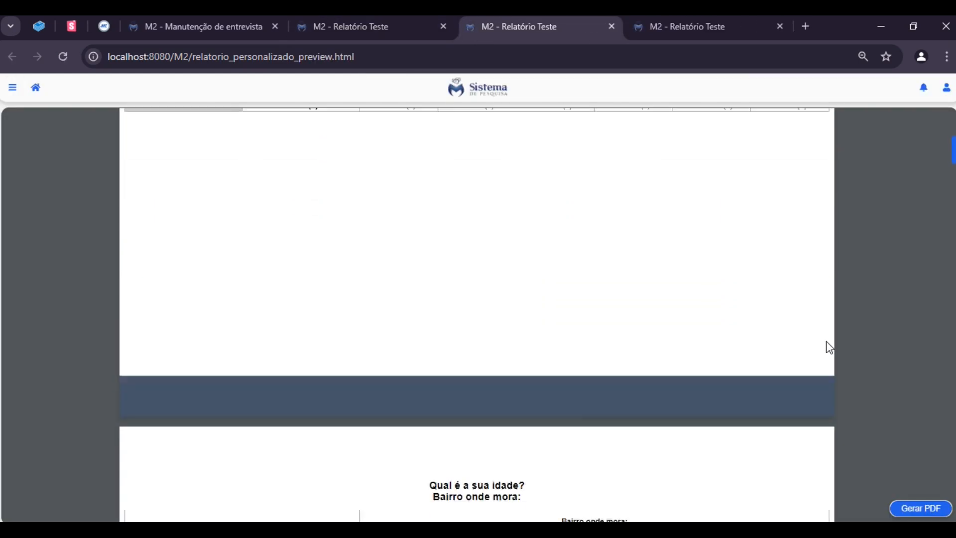
pyautogui.scroll(-14, 823, 341)
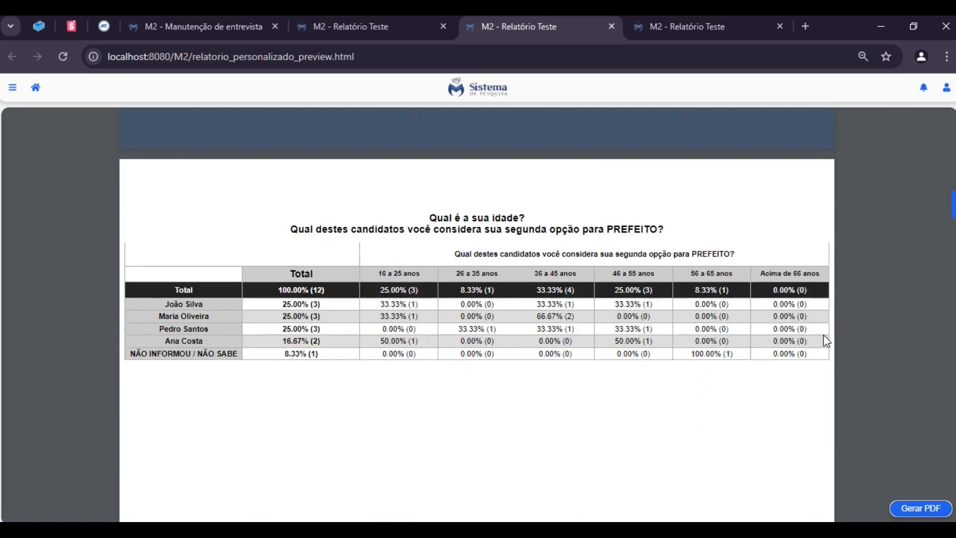
pyautogui.scroll(-14, 348, 369)
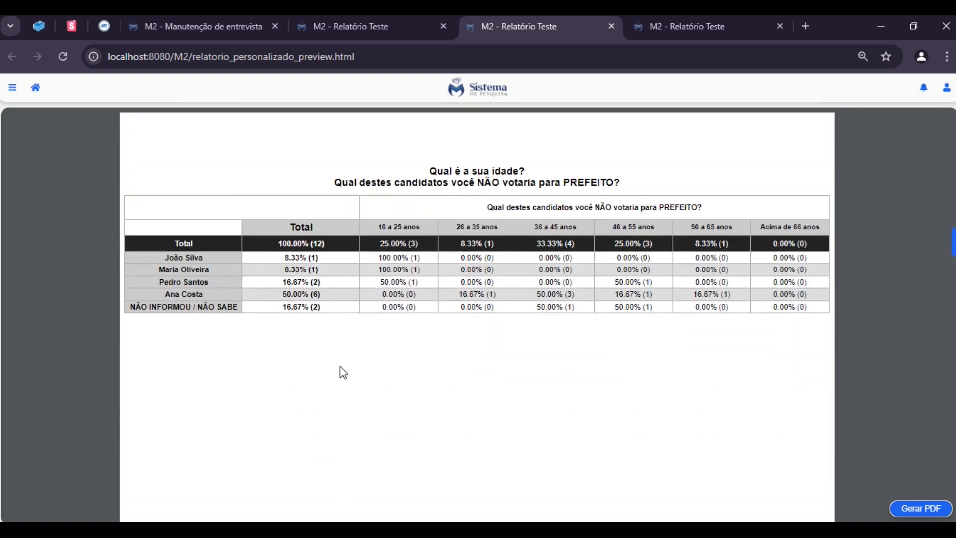
pyautogui.scroll(-20, 389, 374)
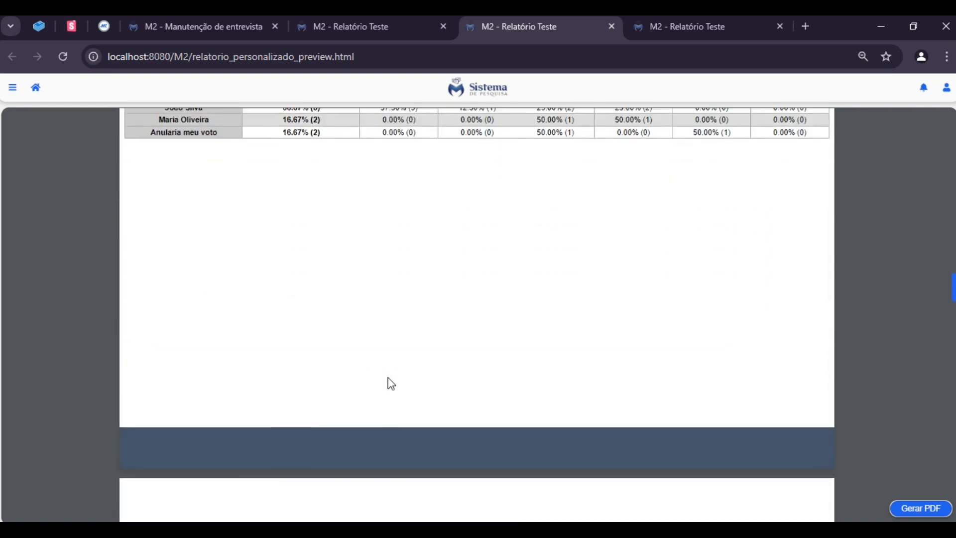
pyautogui.scroll(-8, 674, 426)
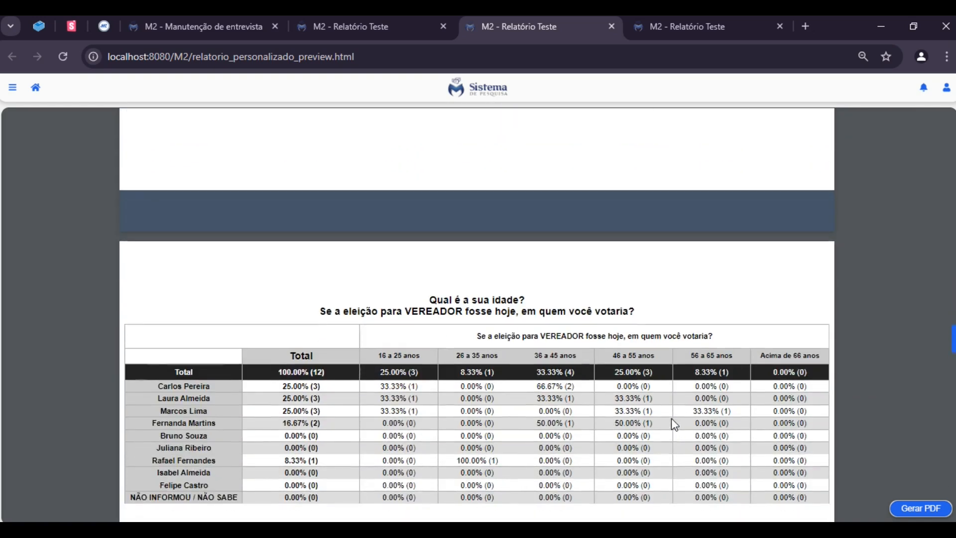
# Examine the report preview's stacked bar charts crossing the PREFEITO vote with sex, age and the following demographic questions
pyautogui.scroll(-8, 664, 374)
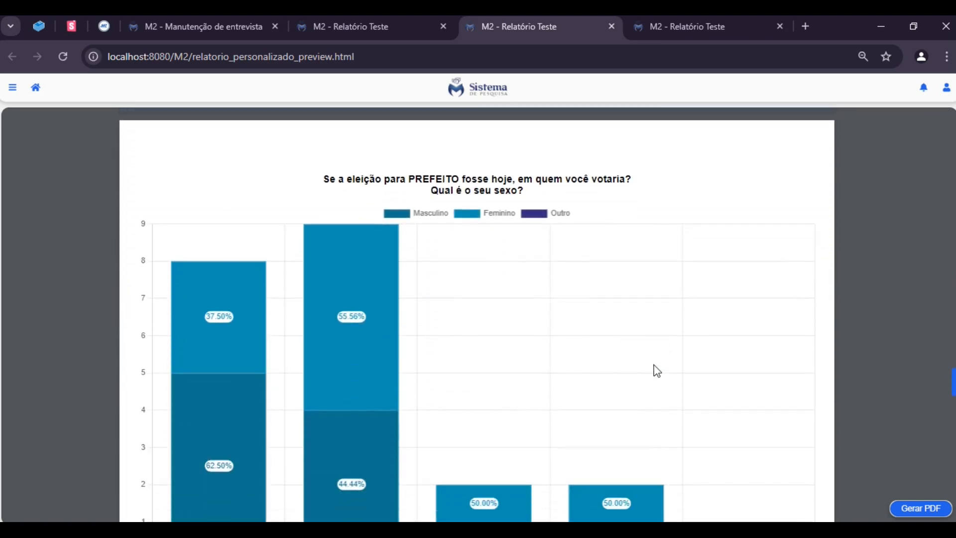
pyautogui.scroll(-7, 657, 371)
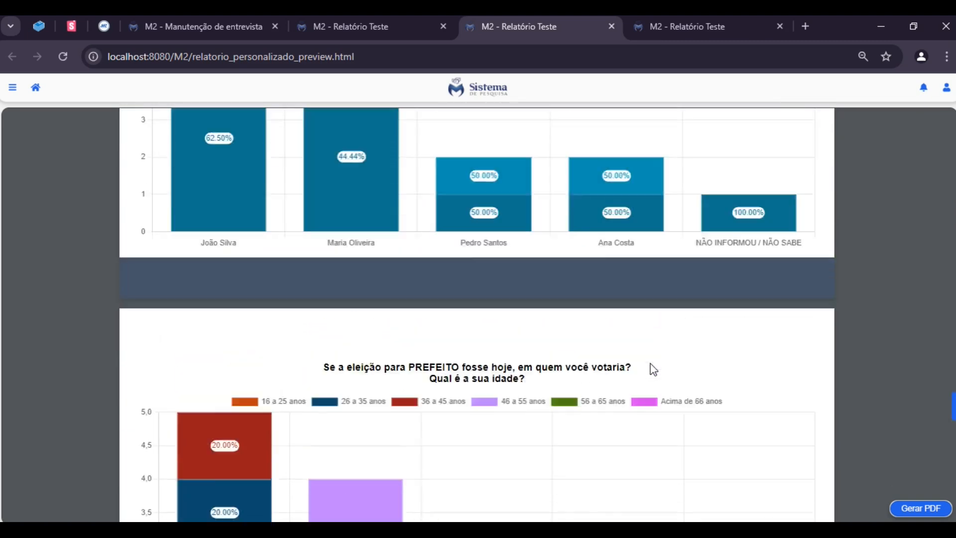
pyautogui.scroll(5, 653, 369)
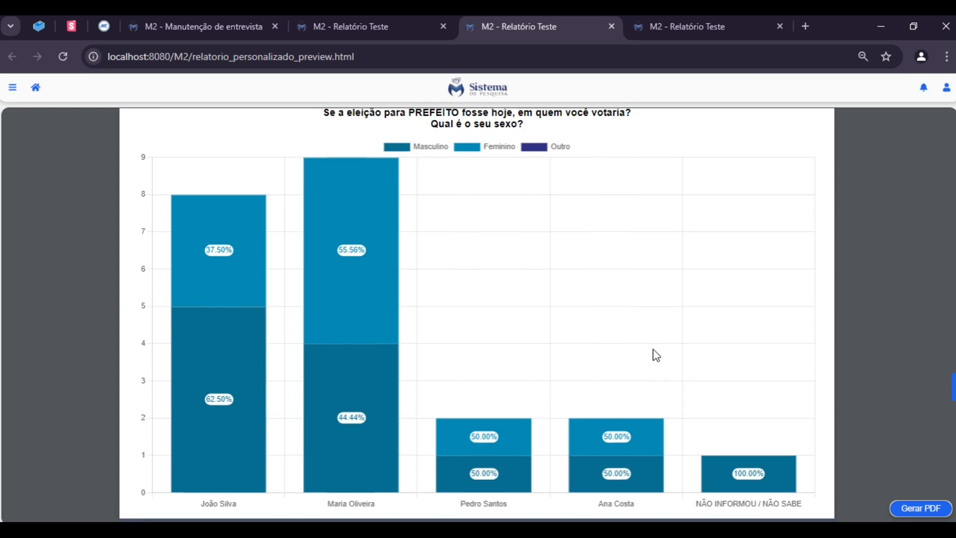
pyautogui.scroll(5, 651, 361)
pyautogui.scroll(-3, 647, 357)
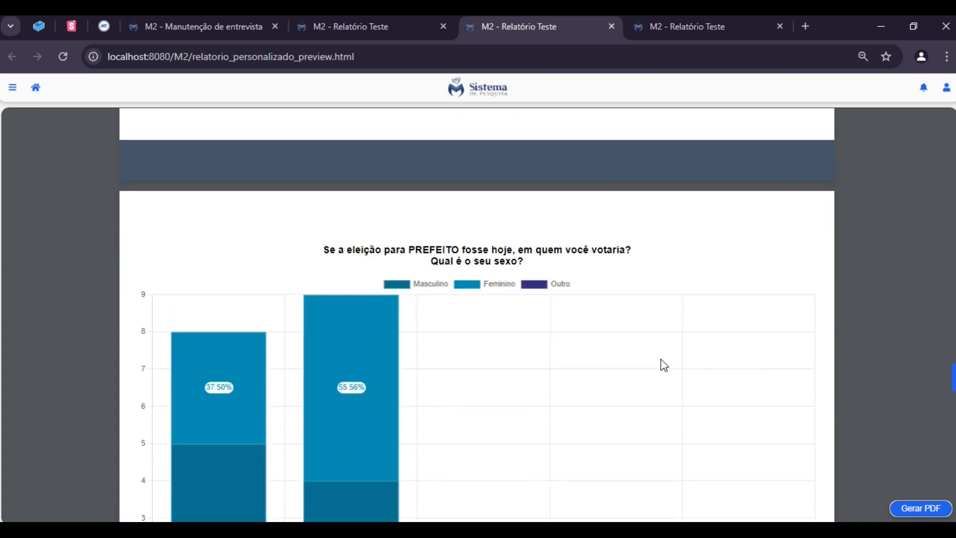
pyautogui.scroll(-3, 667, 358)
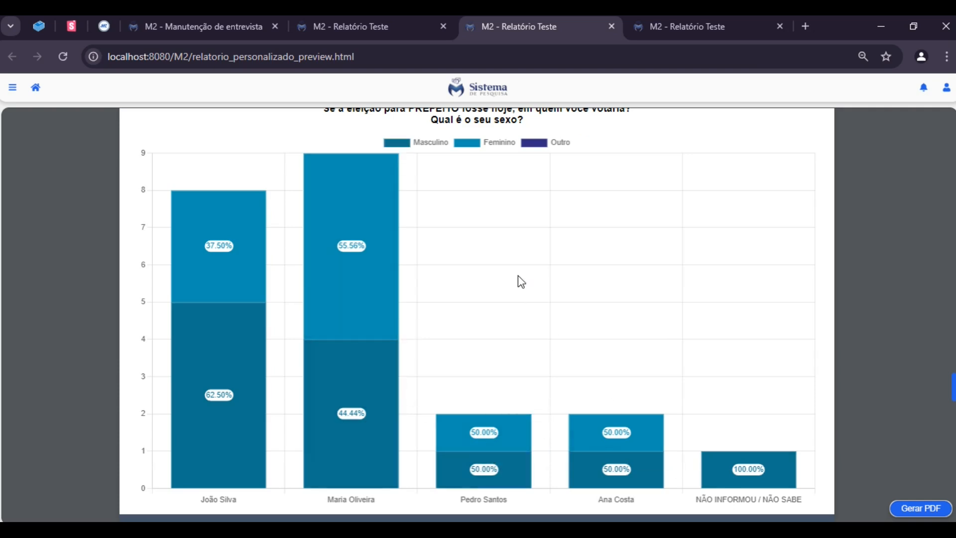
pyautogui.scroll(-7, 734, 307)
pyautogui.scroll(-3, 737, 309)
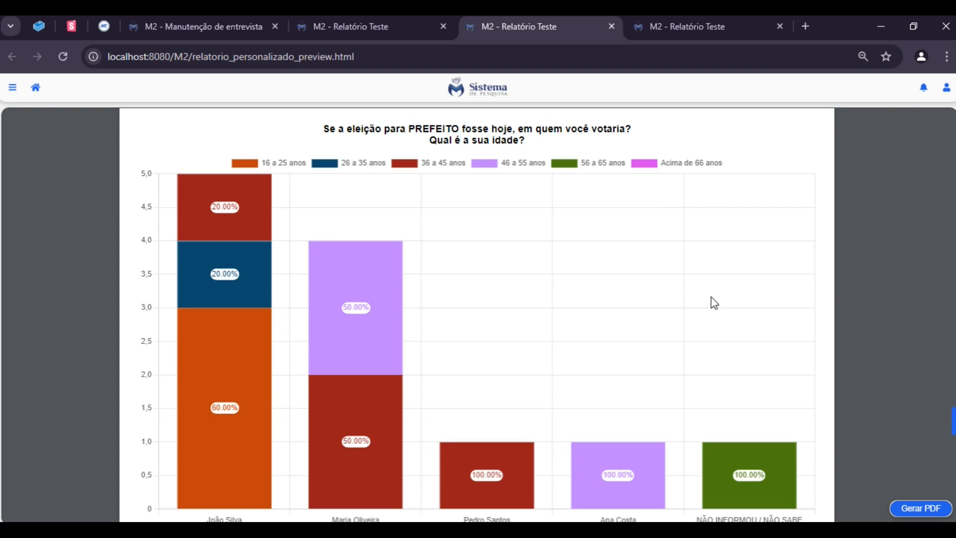
pyautogui.scroll(-12, 715, 302)
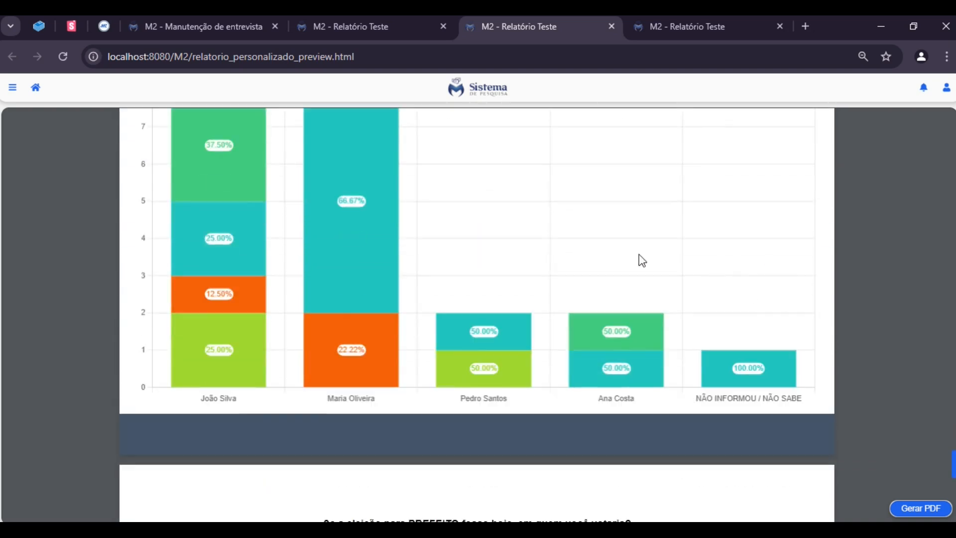